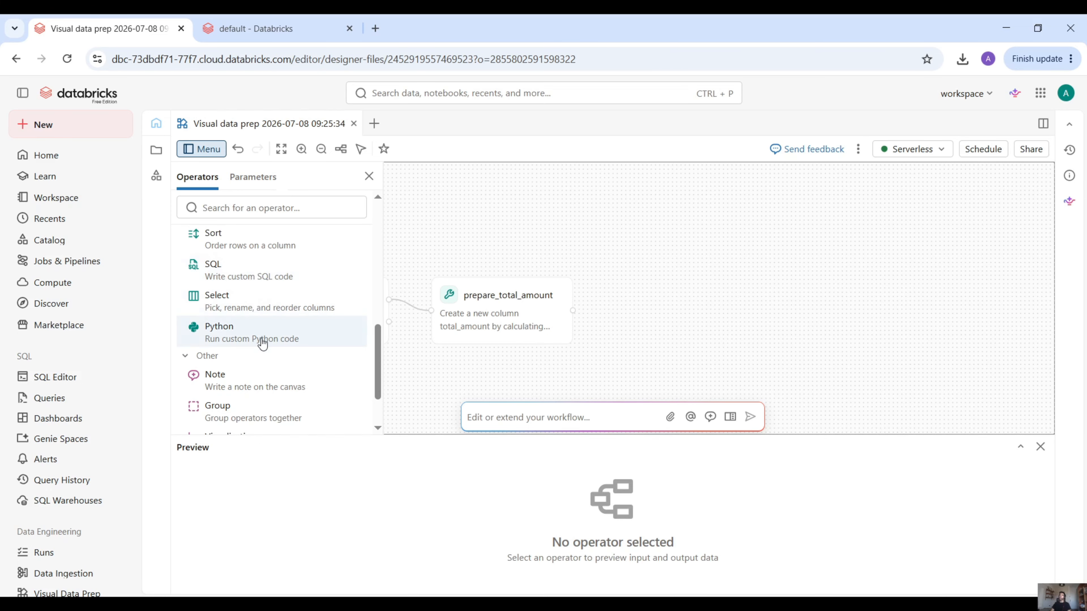
- Add an SQL operator after prepare_total_amount selecting * plus ROW_NUMBER() partitioned by customer_id, ordered by order_date DESC, as latest_order_rank, from orders_silver
{"action": "left_click_drag", "start_coordinate": [260, 276], "coordinate": [673, 334]}
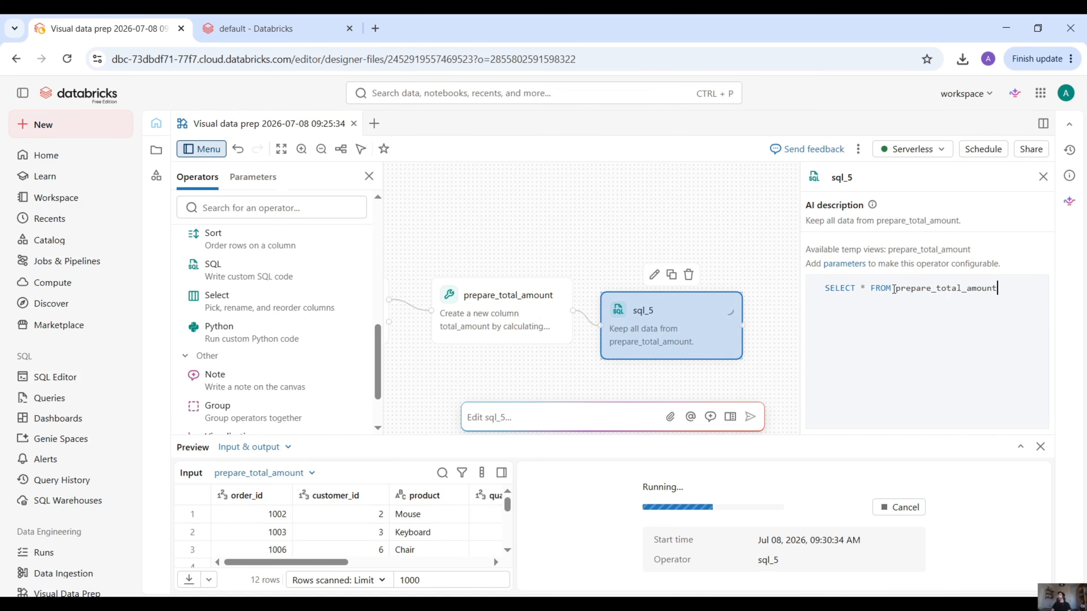
{"action": "left_click_drag", "start_coordinate": [890, 288], "coordinate": [825, 288]}
{"action": "type", "text": "SELECT *,        ROW_NUMBER() OVER (            PARTITION BY customer_id            ORDER BY order_date DESC        ) AS latest_order_rank FROM orders_silver"}
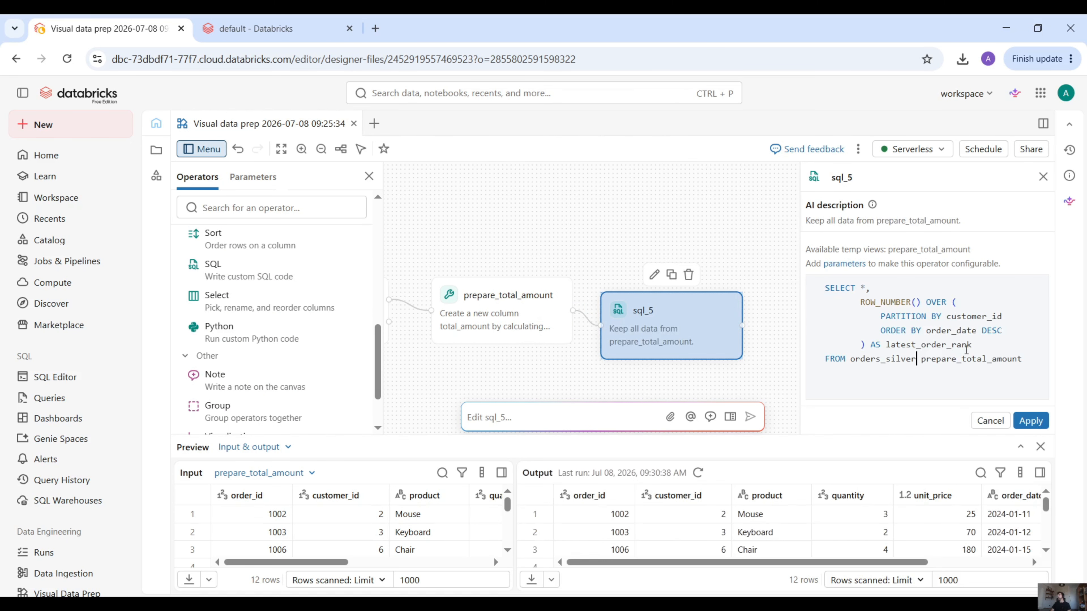
- Replace orders_silver with prepare_total_amount as the query's source, check the partition, ordering and alias, and apply the query
{"action": "key", "text": "shift+End"}
{"action": "key", "text": "ctrl+c"}
{"action": "key", "text": "Delete"}
{"action": "double_click", "coordinate": [878, 358]}
{"action": "key", "text": "ctrl+v"}
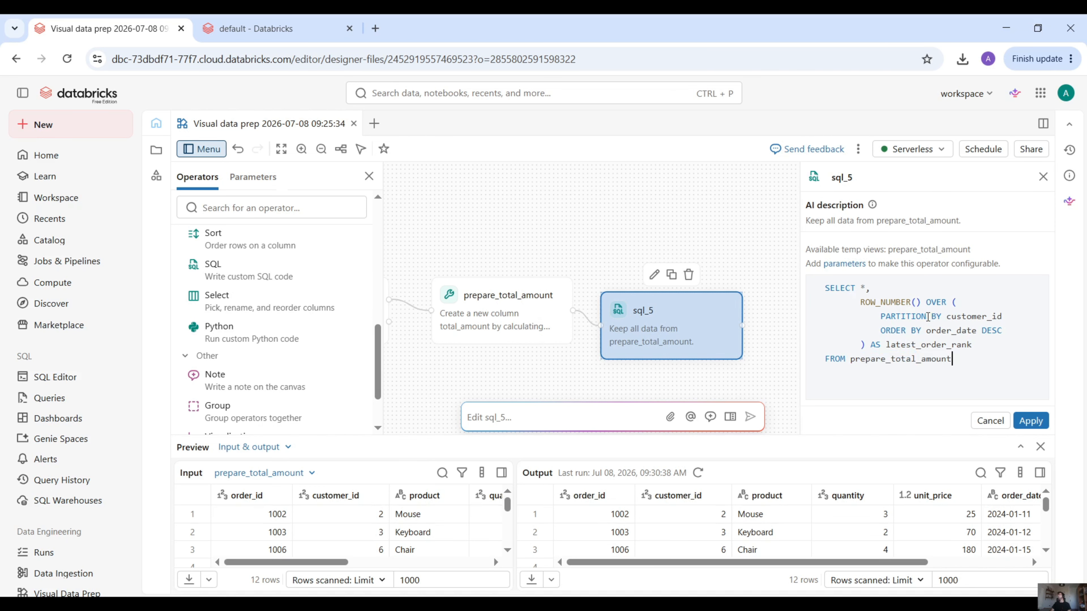
{"action": "double_click", "coordinate": [928, 316]}
{"action": "double_click", "coordinate": [965, 316]}
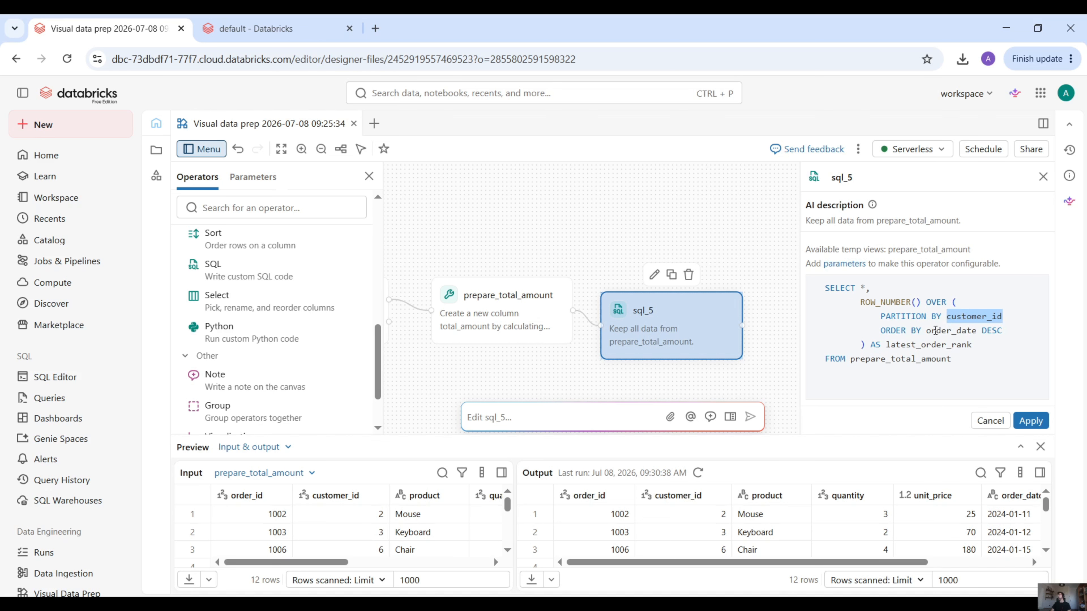
{"action": "double_click", "coordinate": [934, 330]}
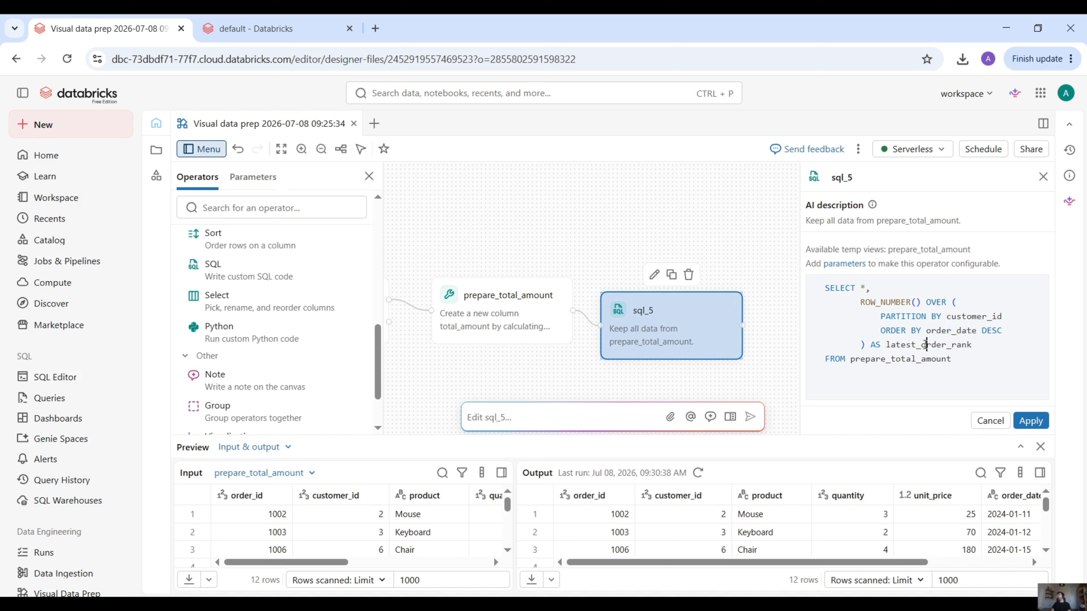
{"action": "double_click", "coordinate": [924, 344]}
{"action": "left_click", "coordinate": [1029, 420]}
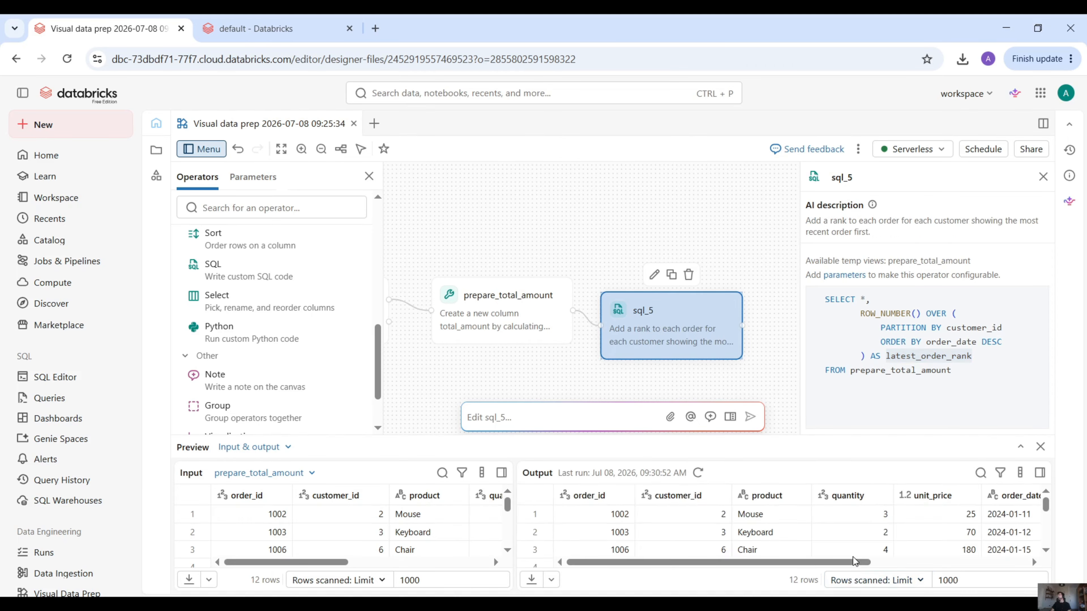
- Check the latest_order_rank column in the SQL operator's output and rename the operator as orders_silver
{"action": "left_click_drag", "start_coordinate": [856, 562], "coordinate": [1034, 568]}
{"action": "left_click", "coordinate": [1009, 521]}
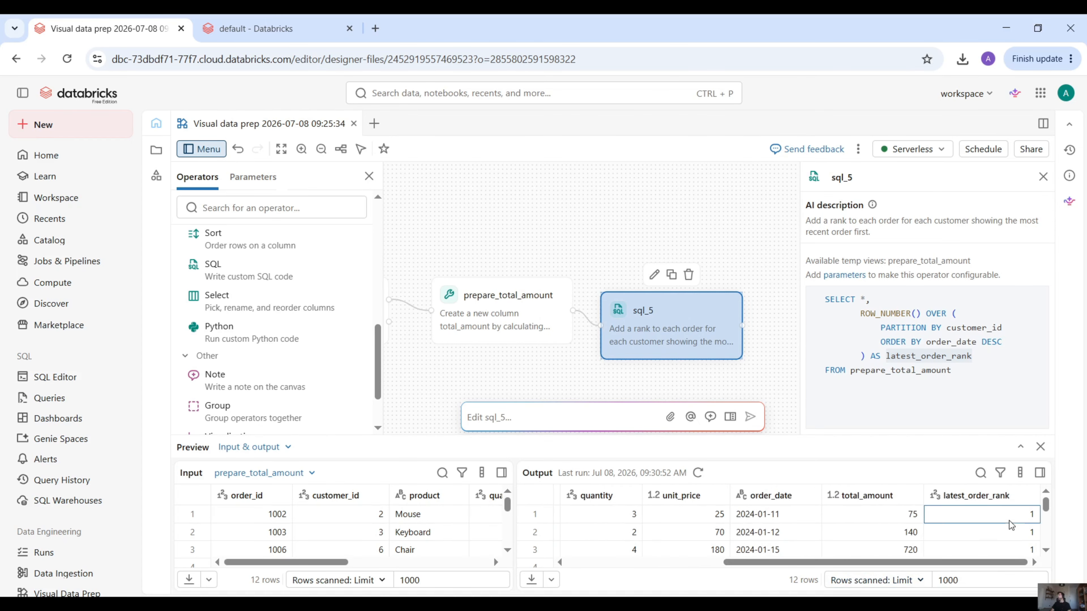
{"action": "scroll", "coordinate": [998, 540], "scroll_direction": "down", "scroll_amount": 1}
{"action": "scroll", "coordinate": [997, 540], "scroll_direction": "up", "scroll_amount": 1}
{"action": "left_click", "coordinate": [983, 539]}
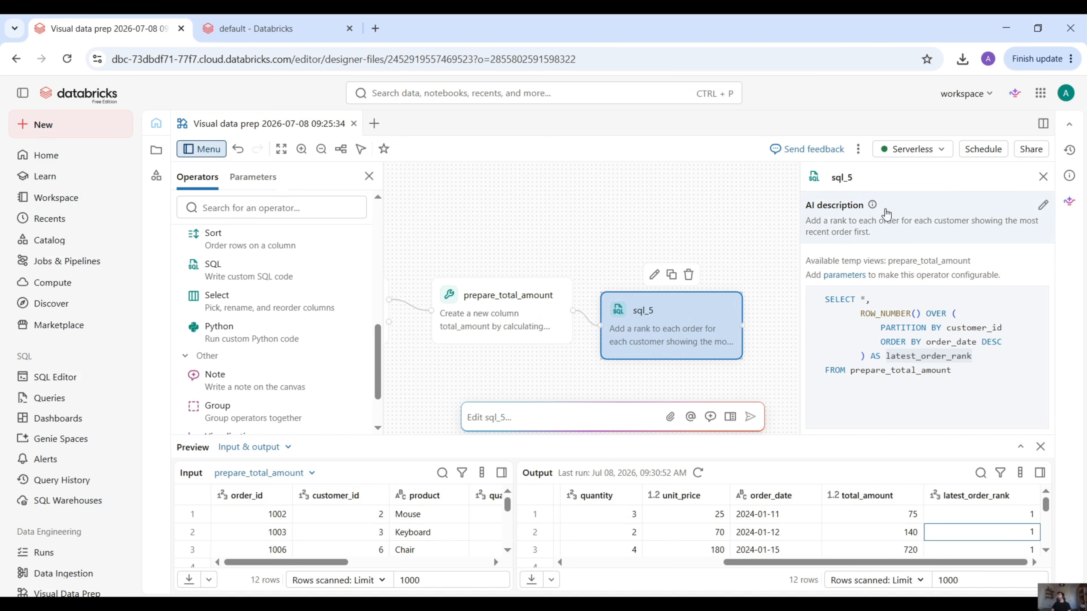
{"action": "left_click", "coordinate": [473, 225]}
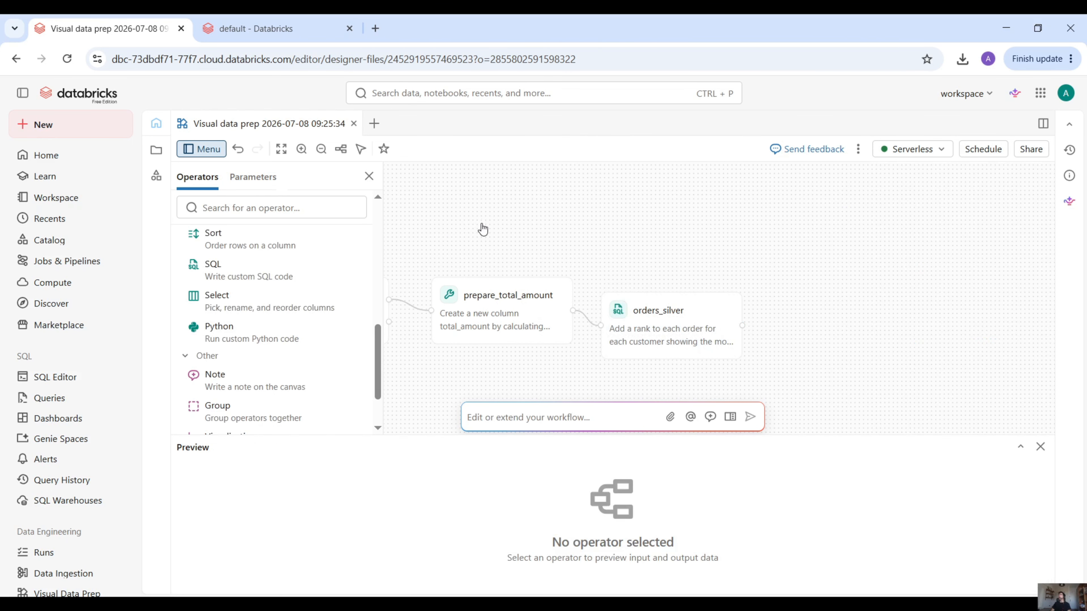
- Prompt the assistant to transform customers in one task: signup_date as date, customer_age = datediff(current_date(), signup_date), signup_year = year(signup_date), is_corporate = segment = 'Corporate'
{"action": "left_click_drag", "start_coordinate": [483, 228], "coordinate": [803, 272]}
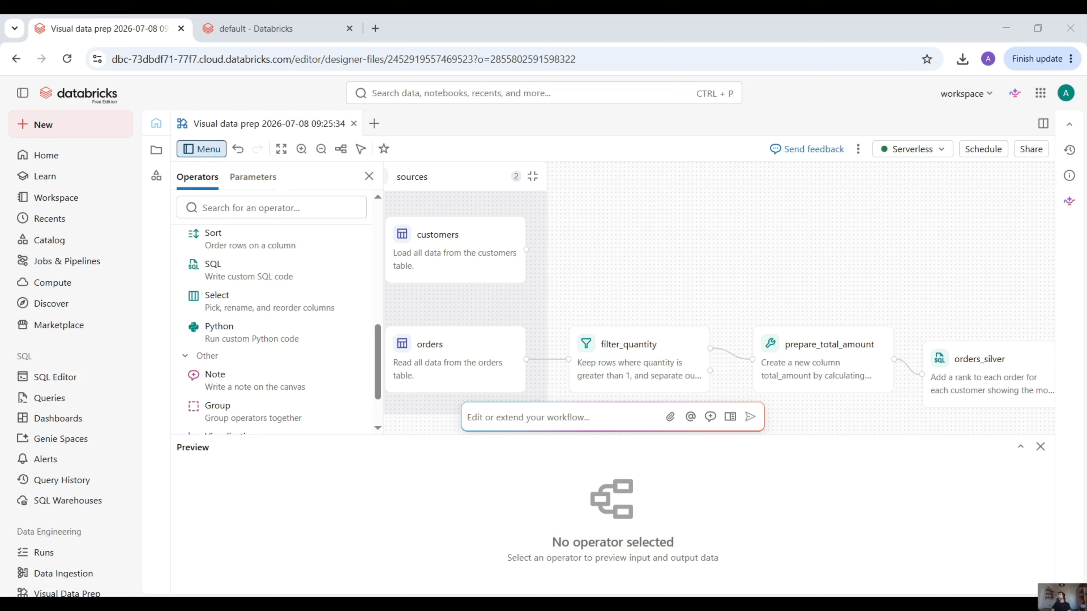
{"action": "left_click", "coordinate": [503, 246]}
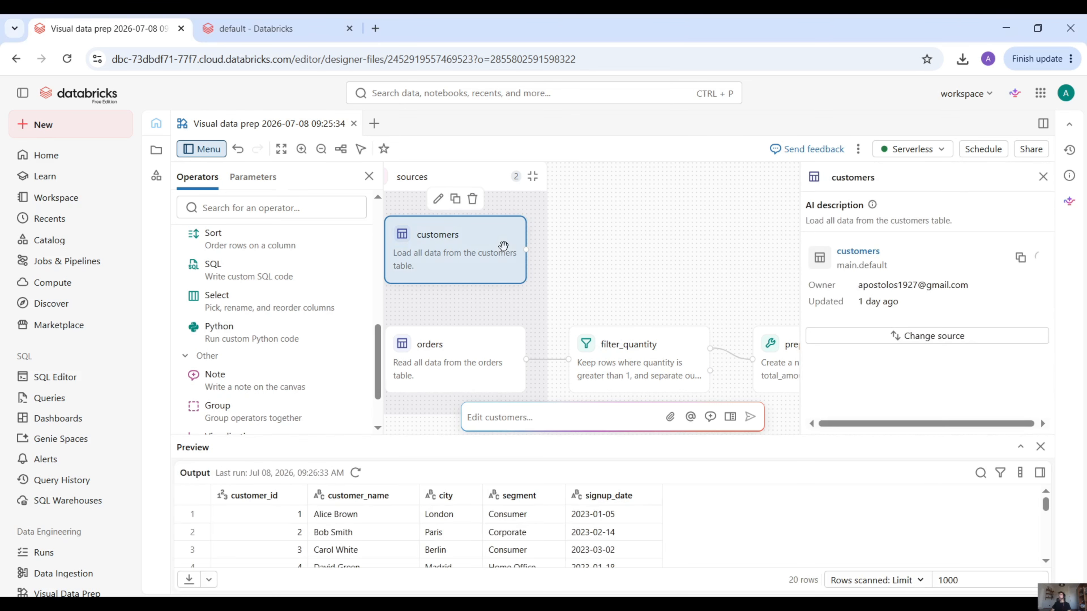
{"action": "left_click", "coordinate": [524, 418]}
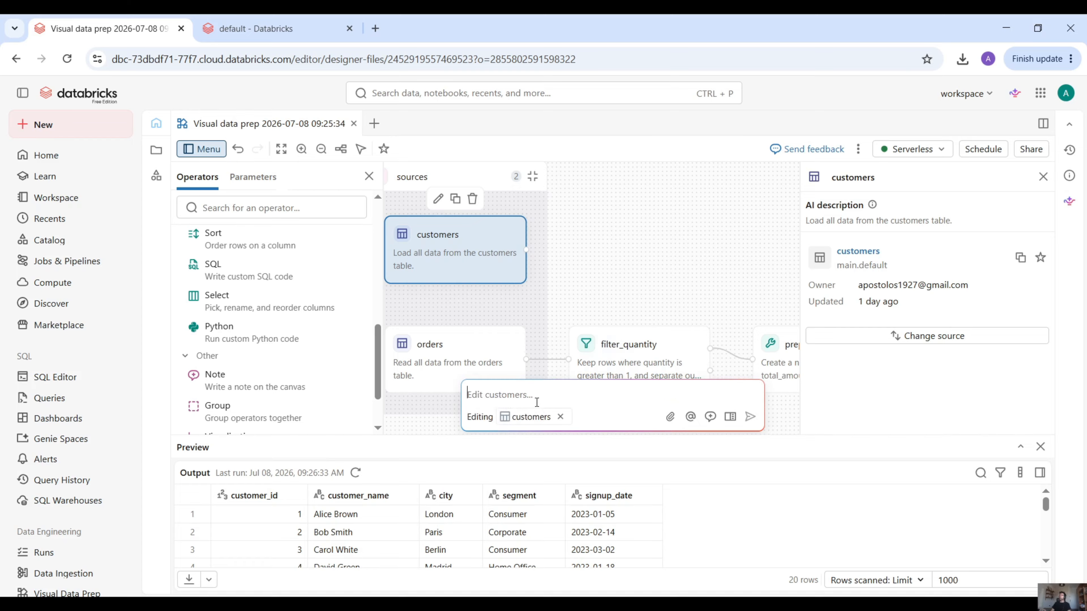
{"action": "type", "text": "Apply the following transformations for the customer table in one task 1.signup_date as date 2.customer_age  = datediff(current_date(), signup_date) 3.signup_year = year(signup_date) 4.is_corporate = segment = 'Corporate'"}
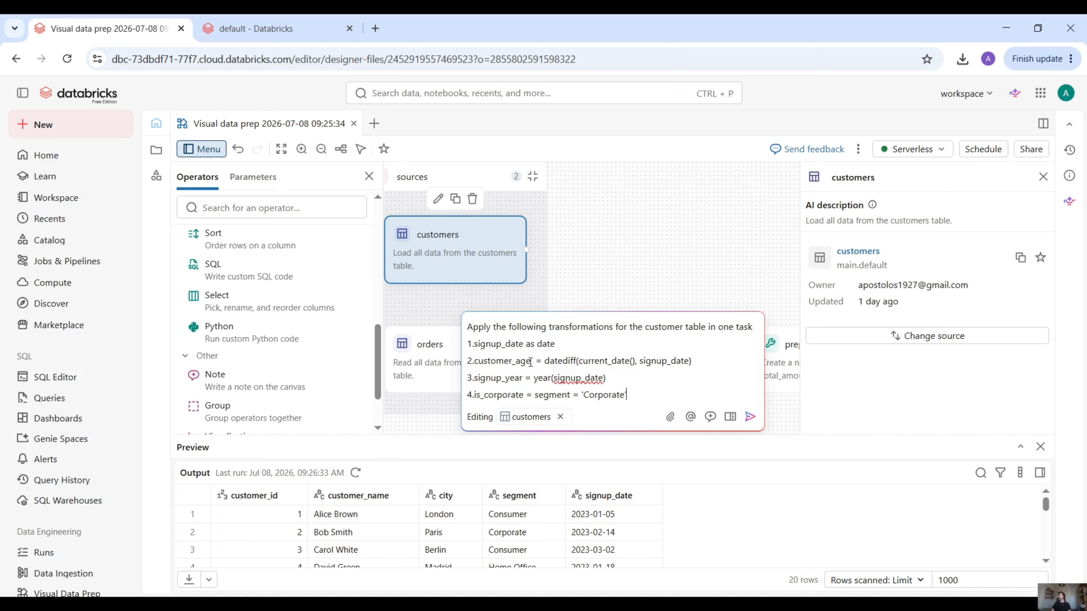
{"action": "double_click", "coordinate": [559, 361]}
{"action": "double_click", "coordinate": [608, 361]}
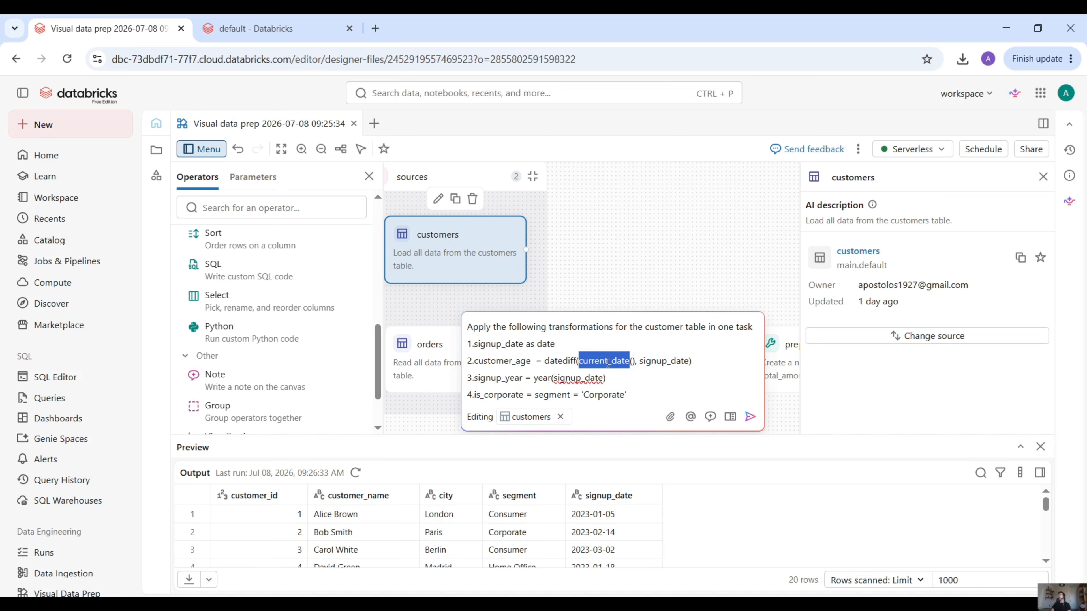
{"action": "double_click", "coordinate": [510, 378]}
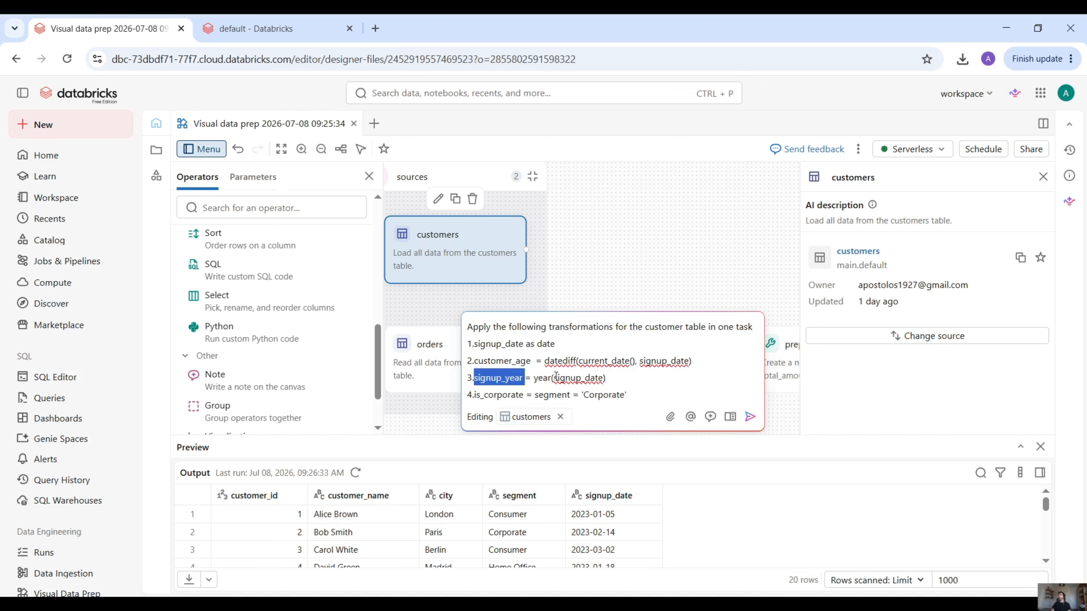
{"action": "double_click", "coordinate": [588, 377]}
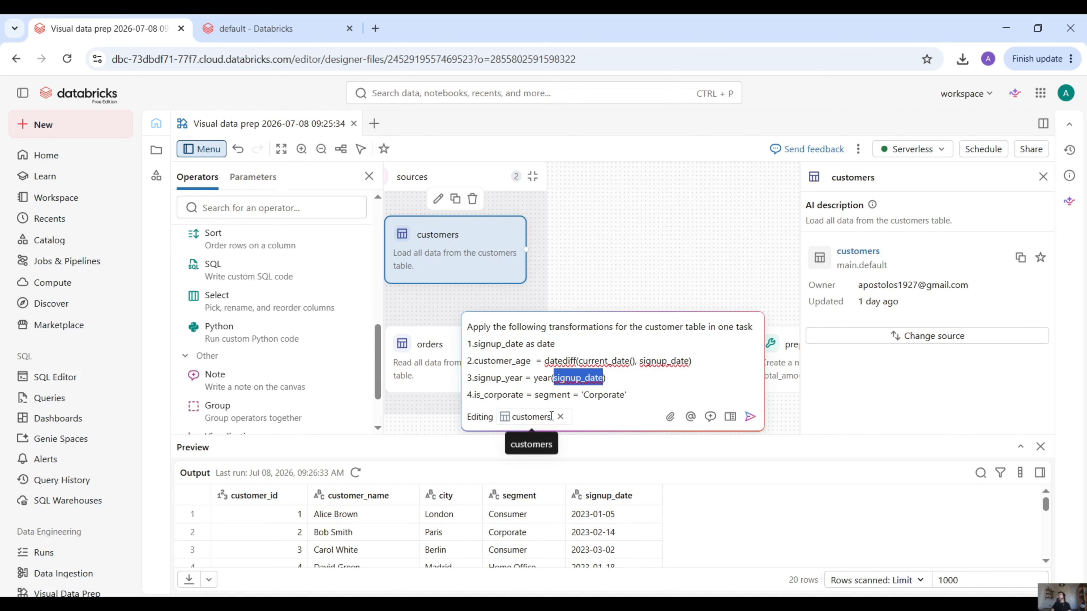
{"action": "double_click", "coordinate": [509, 393]}
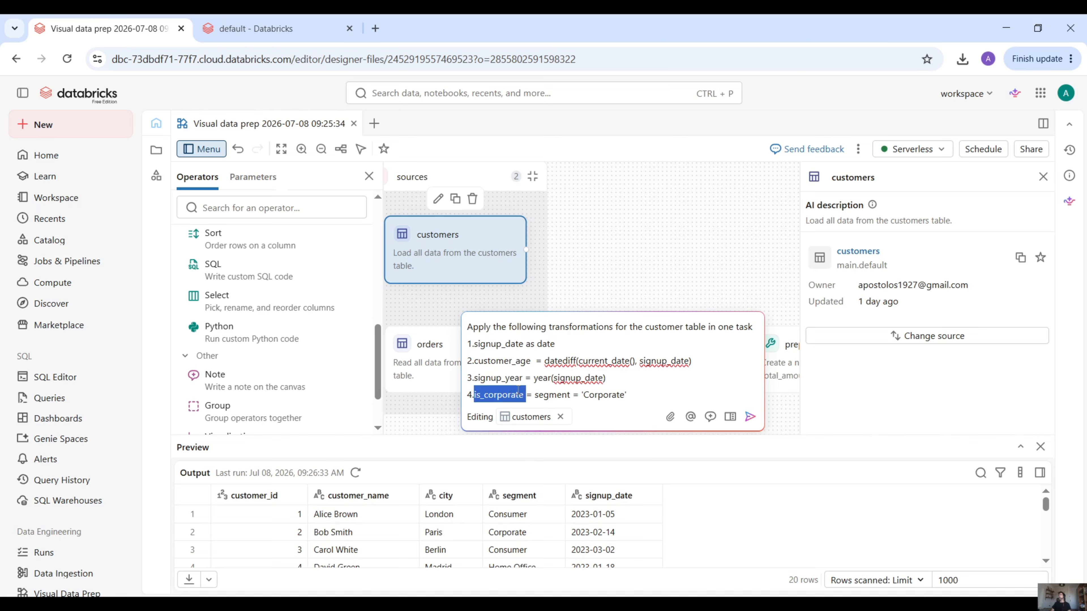
{"action": "double_click", "coordinate": [564, 394]}
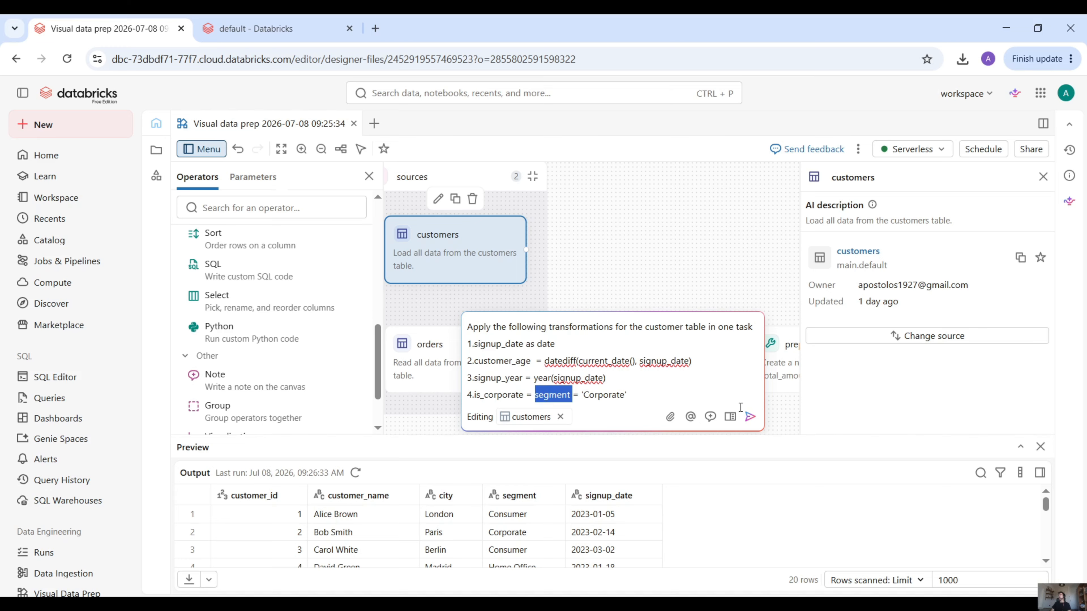
{"action": "left_click", "coordinate": [750, 417]}
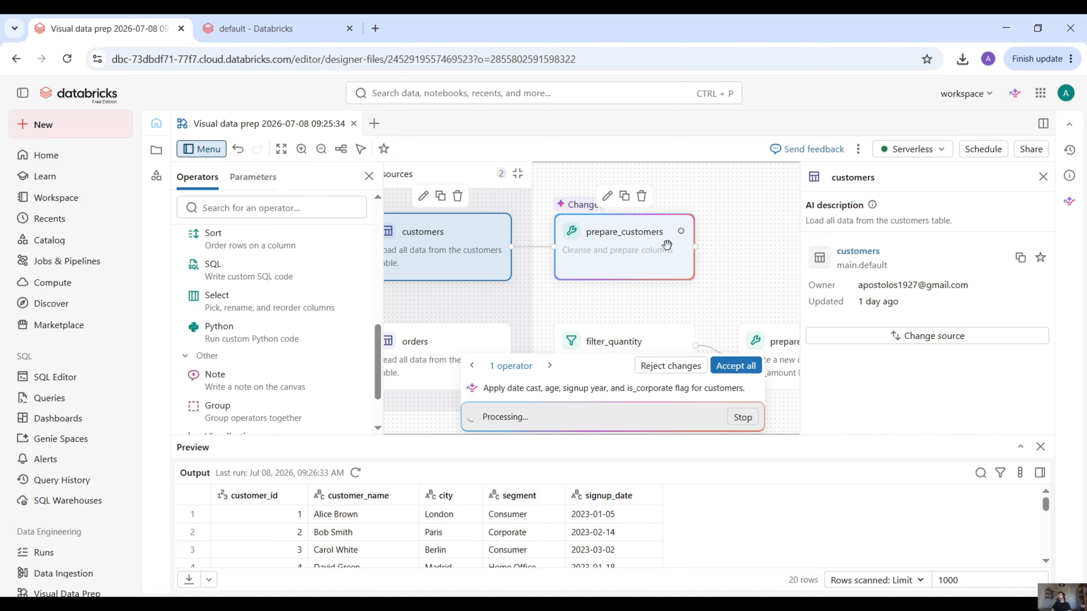
- Review the type change, customer_age formula and output columns of the generated prepare_customers operator, and accept all changes
{"action": "left_click", "coordinate": [651, 249]}
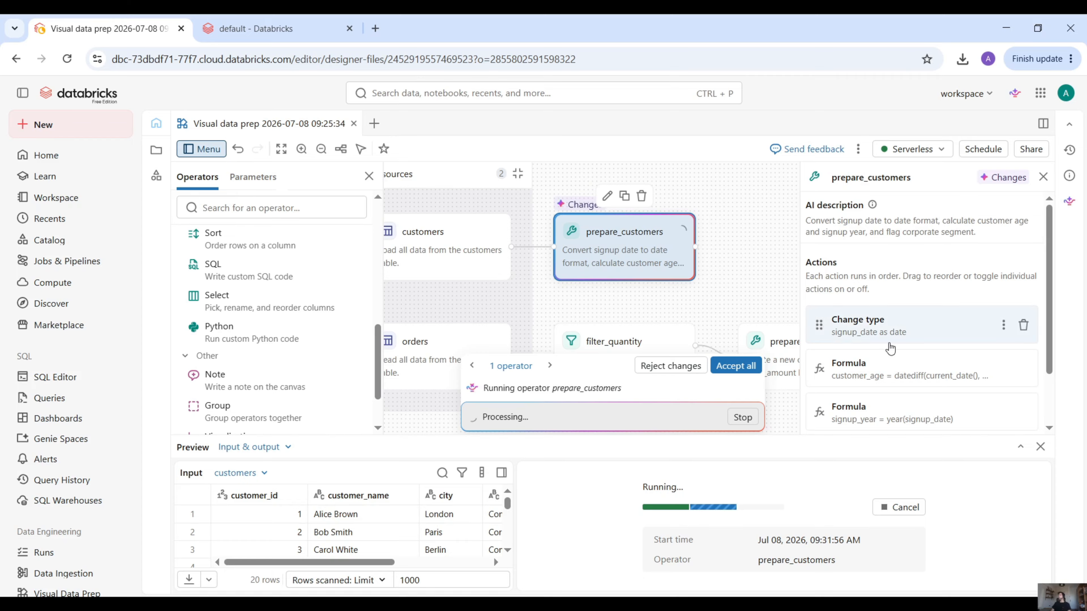
{"action": "left_click", "coordinate": [894, 334]}
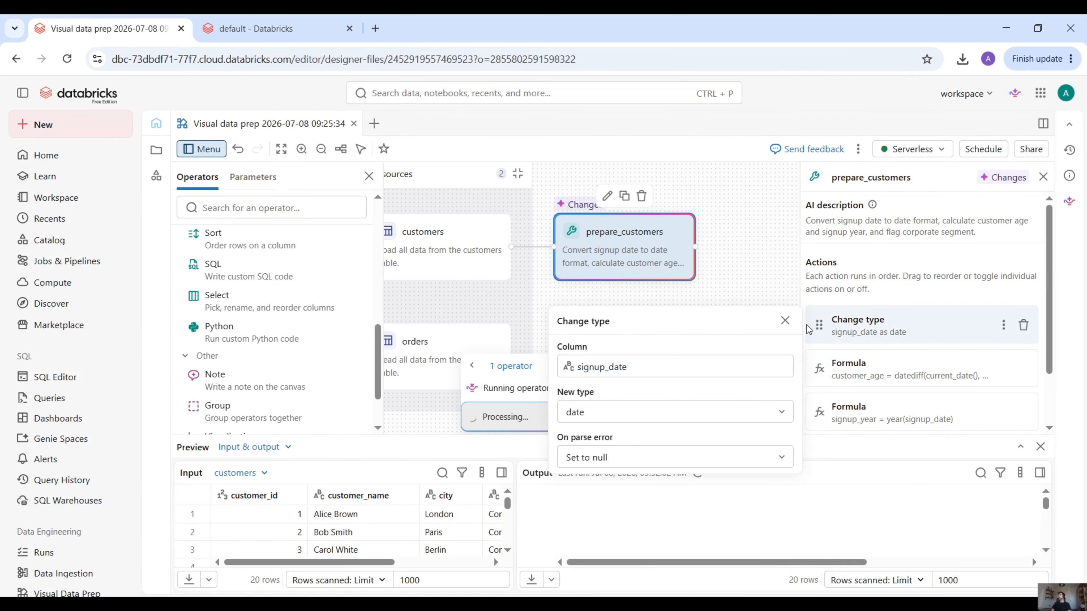
{"action": "left_click", "coordinate": [784, 321]}
{"action": "left_click", "coordinate": [932, 381]}
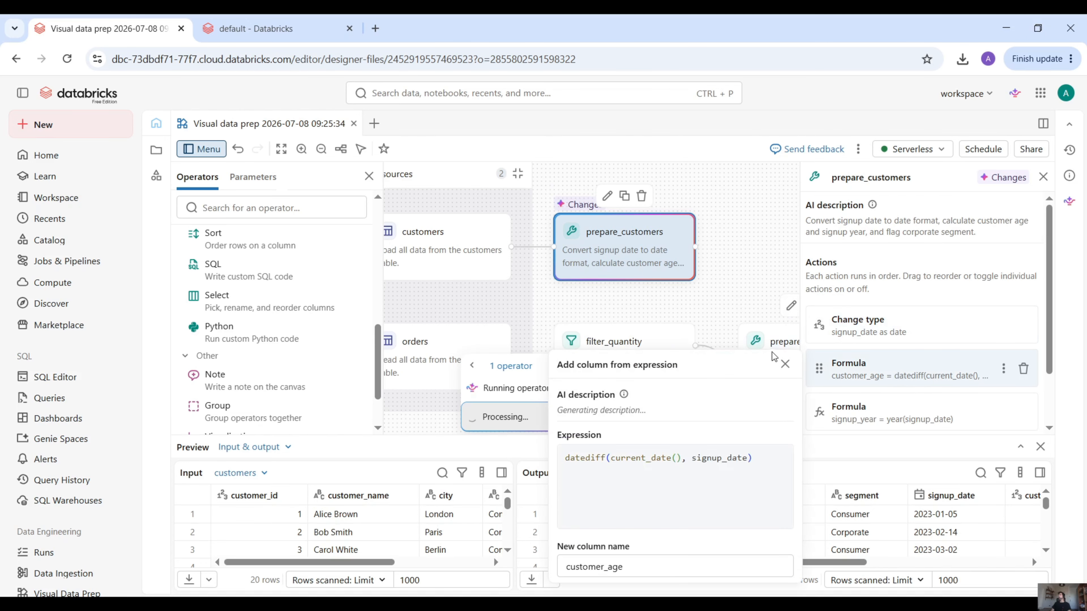
{"action": "left_click", "coordinate": [786, 364]}
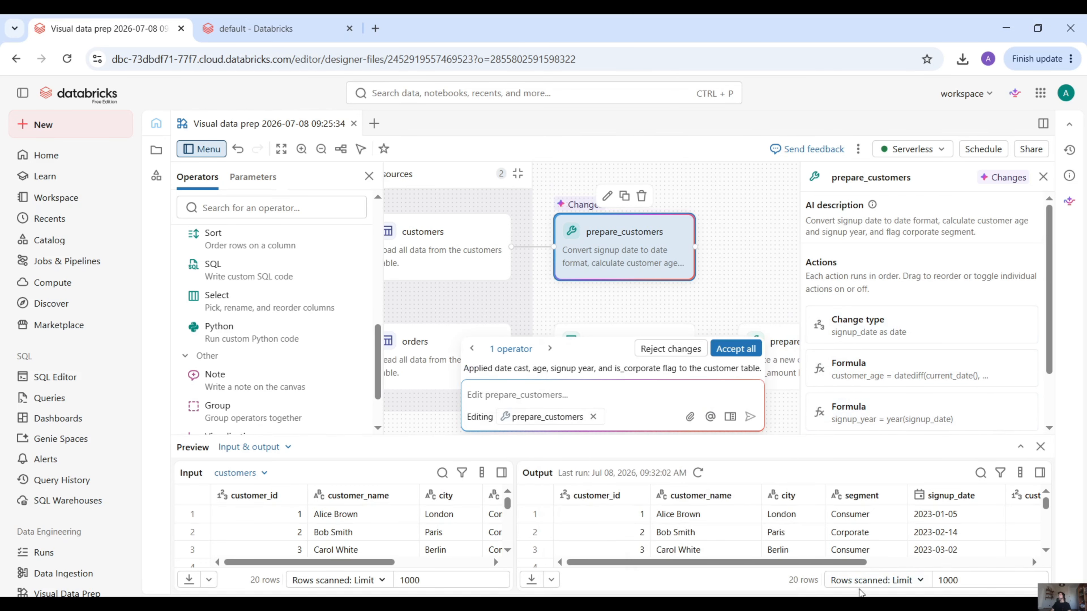
{"action": "left_click_drag", "start_coordinate": [865, 563], "coordinate": [1028, 563]}
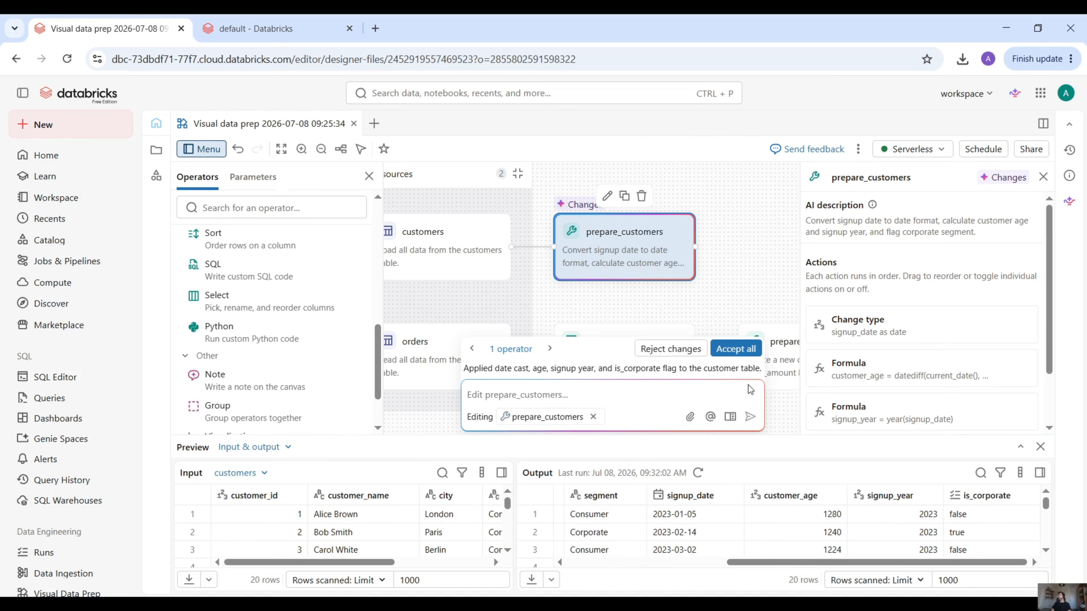
{"action": "left_click", "coordinate": [733, 349]}
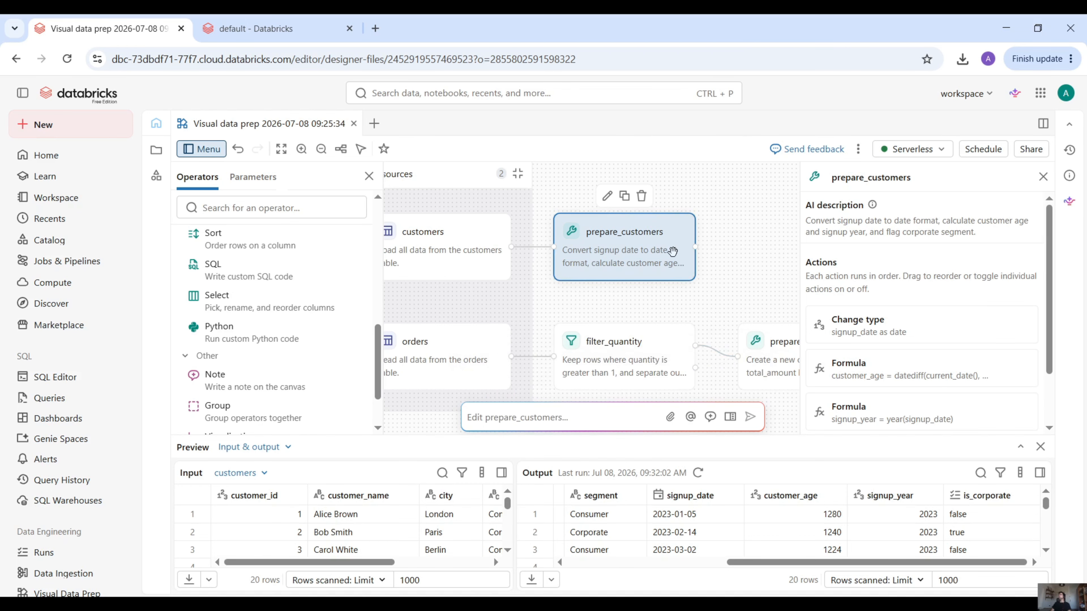
- Rename the prepare_customers operator as customers_silver
{"action": "left_click", "coordinate": [918, 178]}
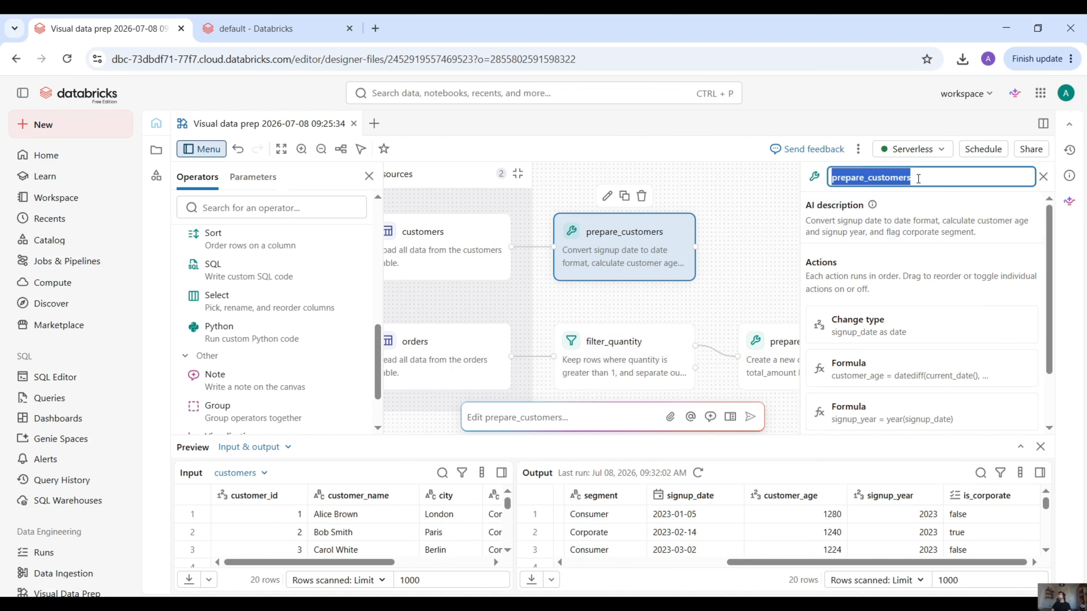
{"action": "left_click", "coordinate": [869, 180]}
{"action": "key", "text": "BackSpace"}
{"action": "key", "text": "BackSpace"}
{"action": "key", "text": "BackSpace"}
{"action": "key", "text": "BackSpace"}
{"action": "key", "text": "BackSpace"}
{"action": "key", "text": "BackSpace"}
{"action": "key", "text": "BackSpace"}
{"action": "key", "text": "BackSpace"}
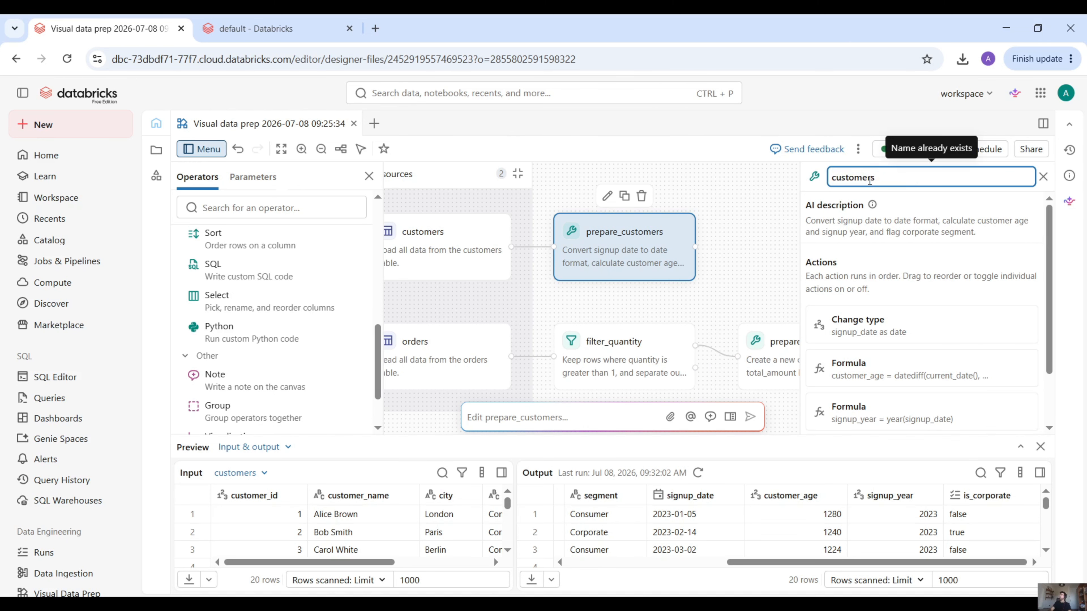
{"action": "key", "text": "Right"}
{"action": "key", "text": "Right"}
{"action": "key", "text": "Right"}
{"action": "key", "text": "Right"}
{"action": "key", "text": "Right"}
{"action": "key", "text": "Right"}
{"action": "type", "text": "_silver"}
{"action": "left_click", "coordinate": [768, 270]}
- Add a Join operator to the canvas with customers_silver as its left table and orders_silver as its right table
{"action": "left_click_drag", "start_coordinate": [768, 270], "coordinate": [654, 259]}
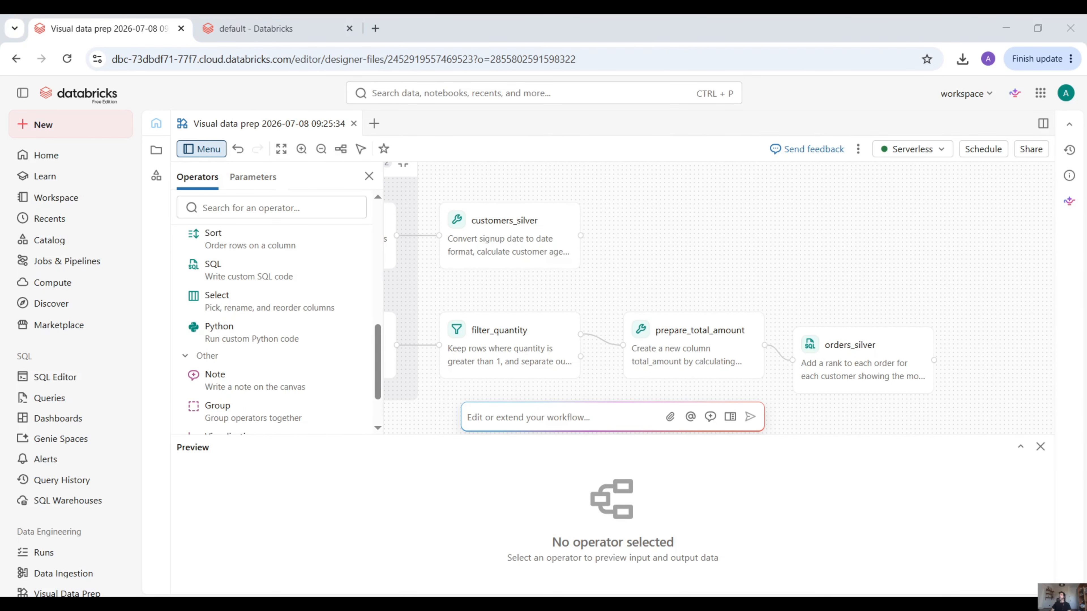
{"action": "scroll", "coordinate": [274, 355], "scroll_direction": "up", "scroll_amount": 5}
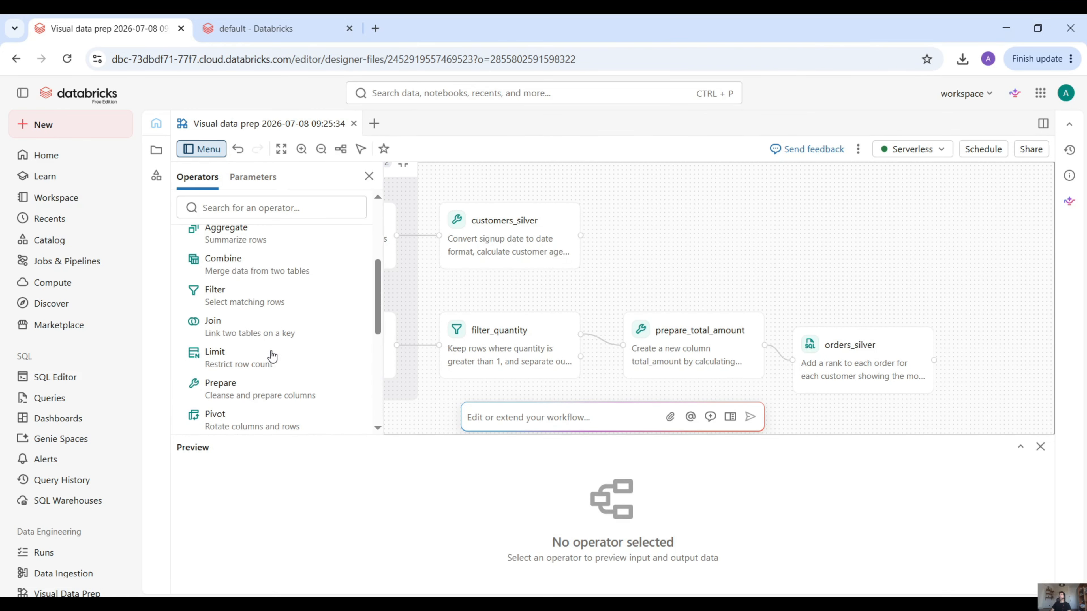
{"action": "left_click_drag", "start_coordinate": [240, 335], "coordinate": [902, 282]}
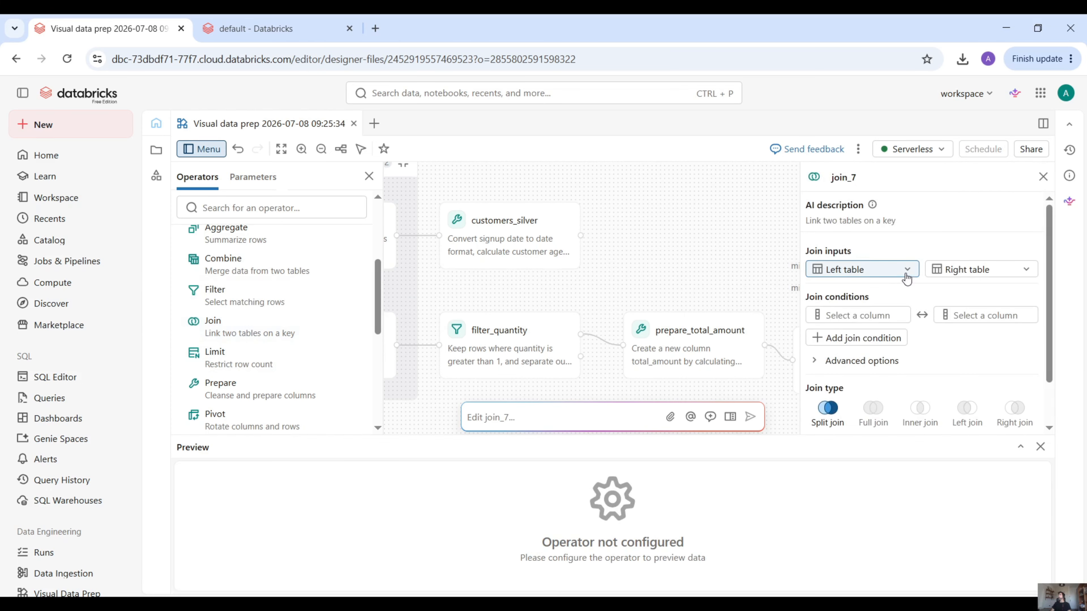
{"action": "left_click", "coordinate": [906, 279]}
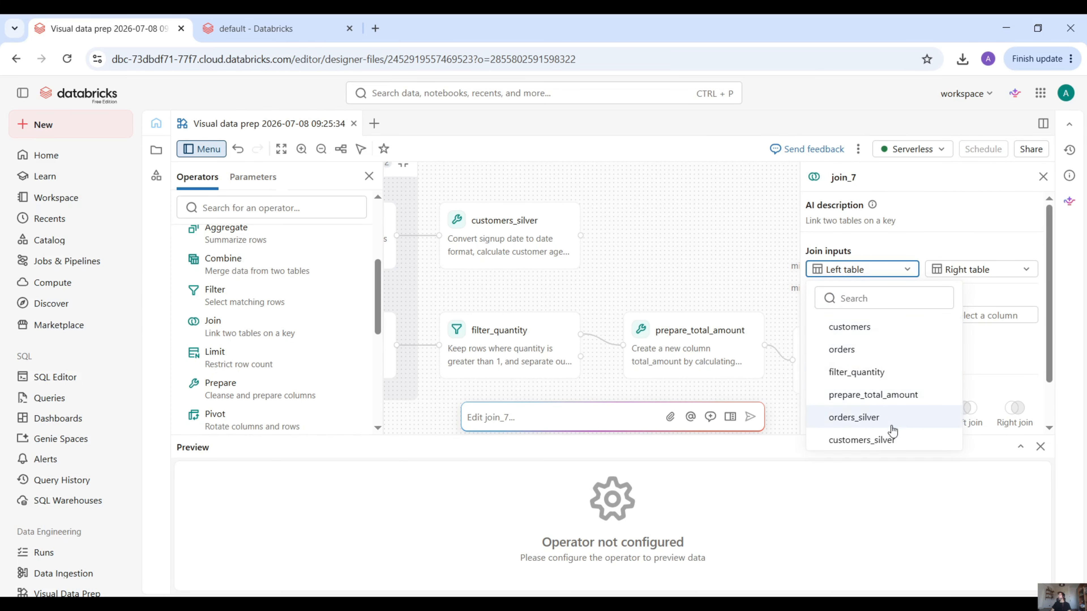
{"action": "left_click", "coordinate": [873, 440]}
{"action": "left_click", "coordinate": [991, 276]}
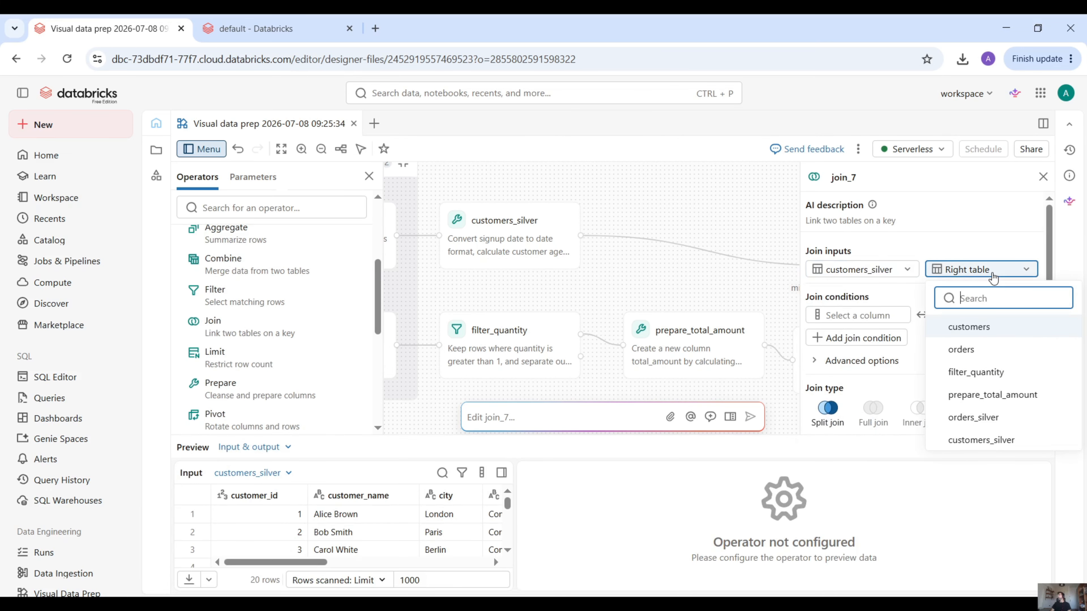
{"action": "left_click", "coordinate": [1006, 421]}
- Set the join condition to match customer_id in customers_silver with customer_id in orders_silver
{"action": "left_click", "coordinate": [898, 315]}
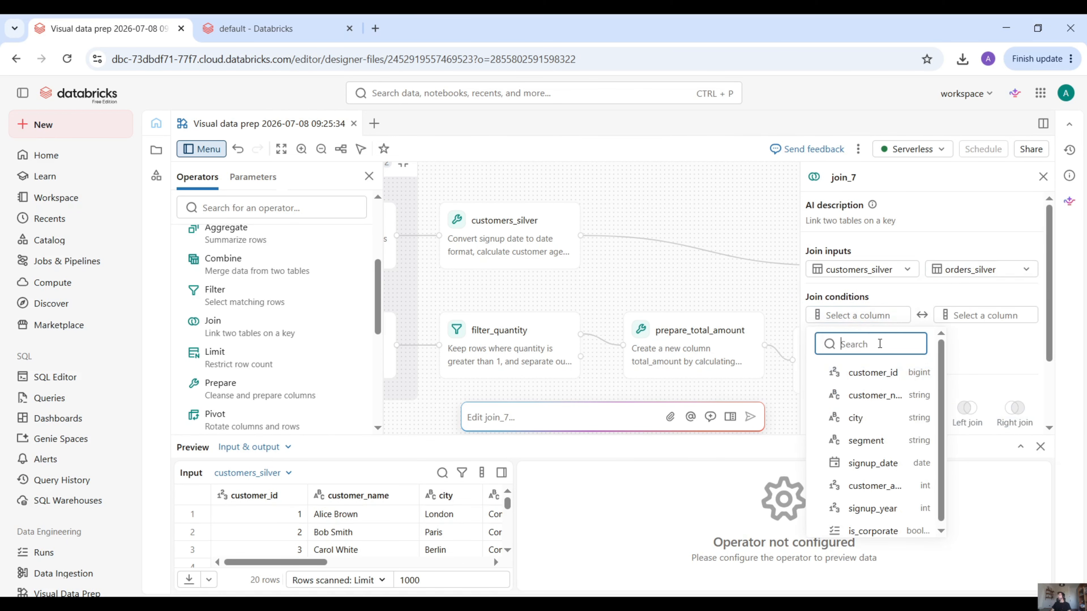
{"action": "left_click", "coordinate": [875, 374]}
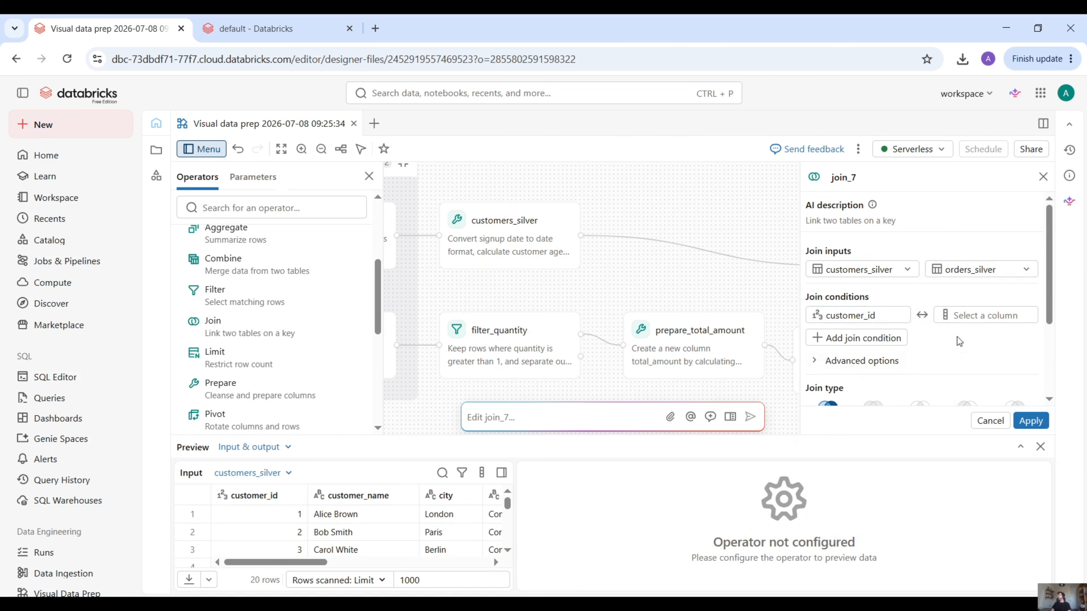
{"action": "left_click", "coordinate": [981, 319]}
{"action": "left_click", "coordinate": [993, 393]}
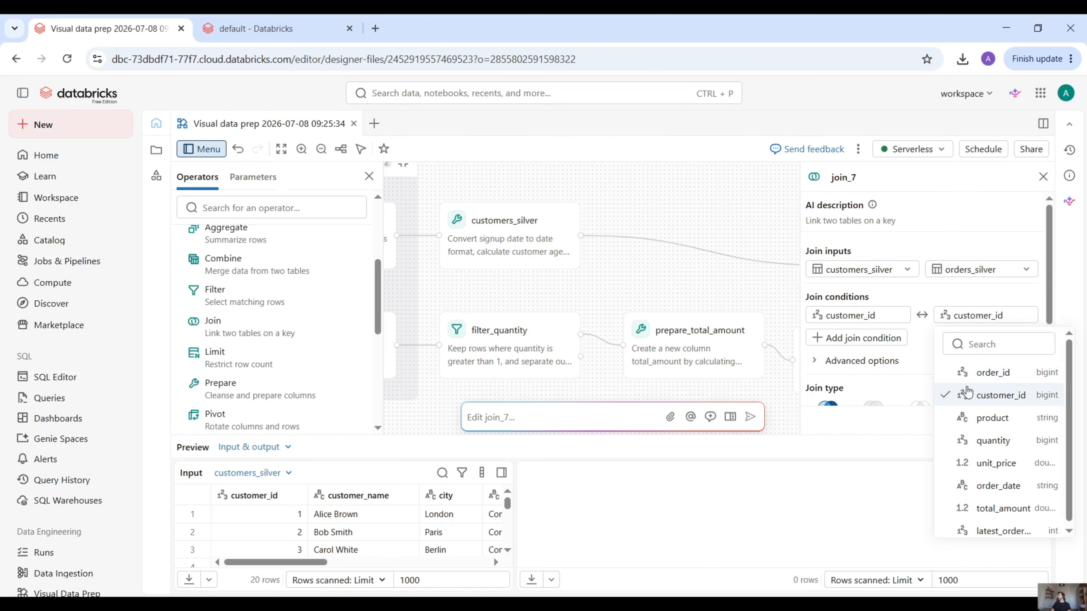
- Set the join type to inner join, exclude customer_id from the orders_silver columns, apply the join and check its output
{"action": "scroll", "coordinate": [946, 352], "scroll_direction": "down", "scroll_amount": 3}
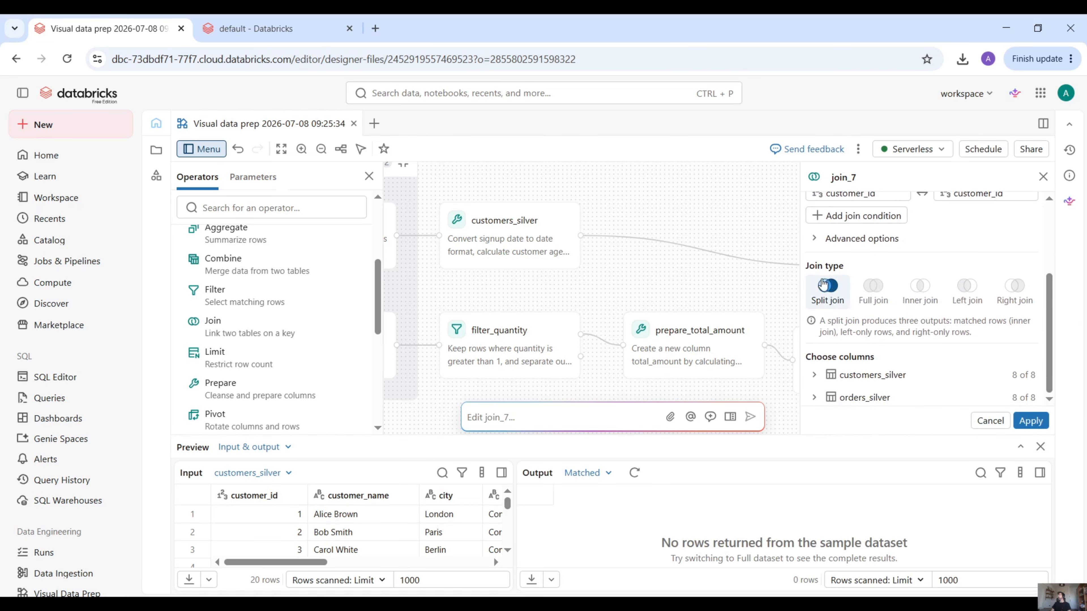
{"action": "left_click", "coordinate": [920, 286]}
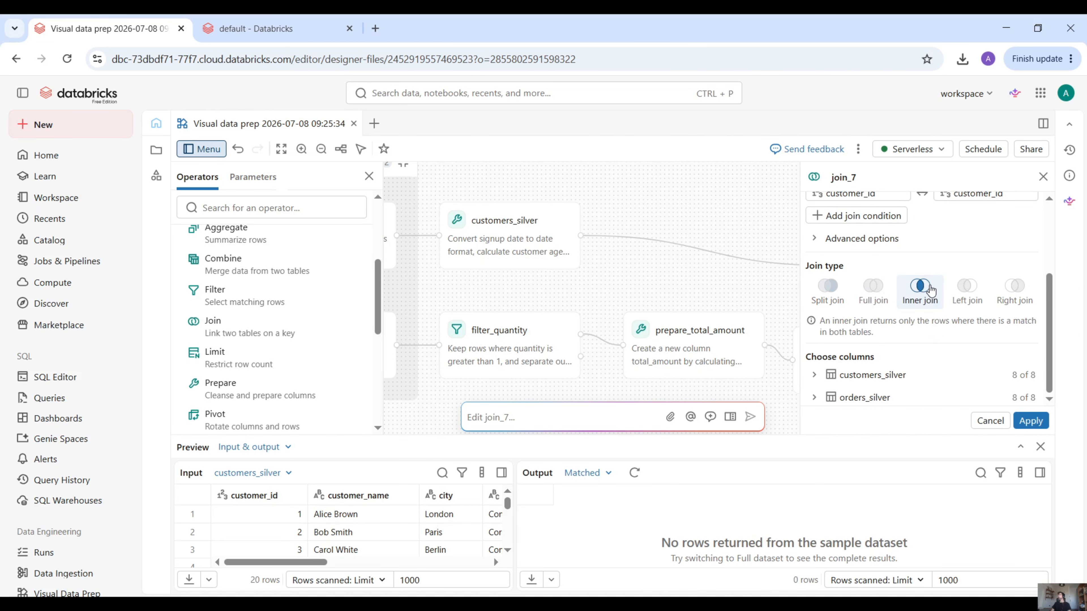
{"action": "left_click", "coordinate": [814, 397]}
{"action": "scroll", "coordinate": [916, 369], "scroll_direction": "down", "scroll_amount": 3}
{"action": "scroll", "coordinate": [916, 368], "scroll_direction": "down", "scroll_amount": 2}
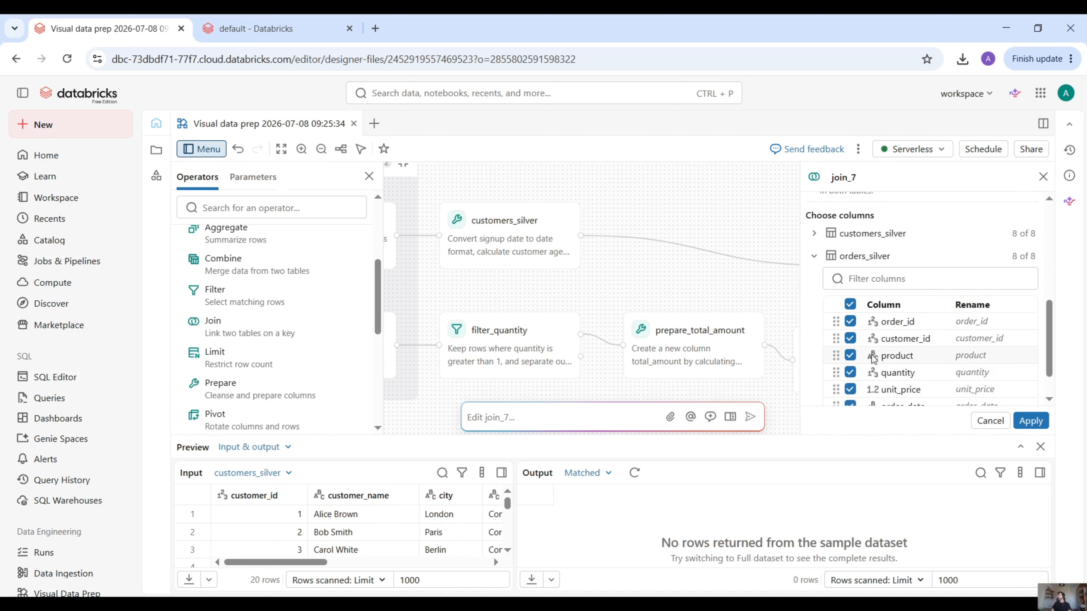
{"action": "left_click", "coordinate": [851, 338]}
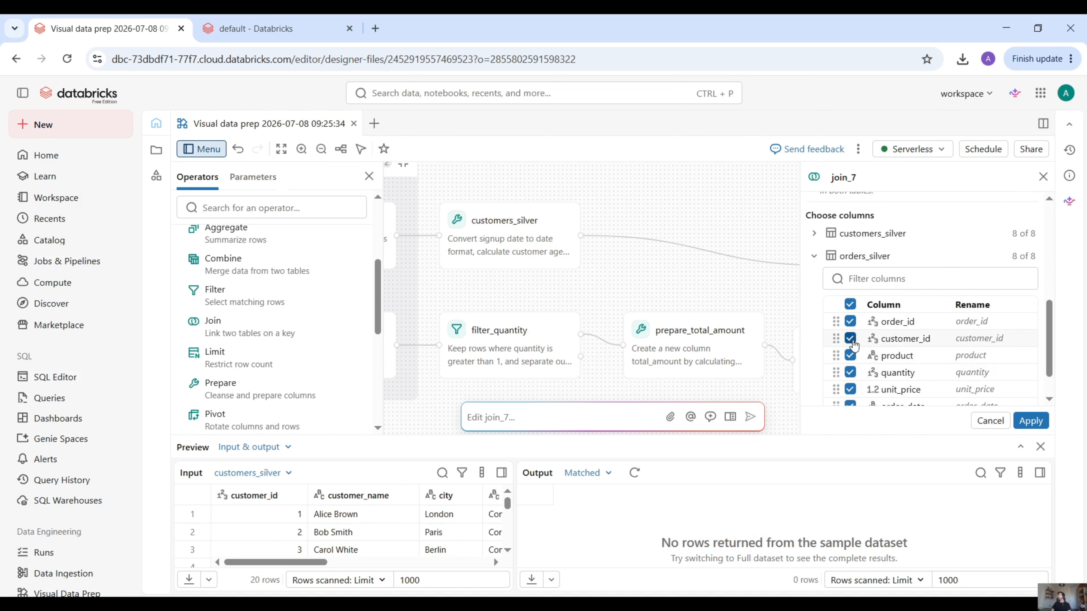
{"action": "left_click", "coordinate": [1030, 421]}
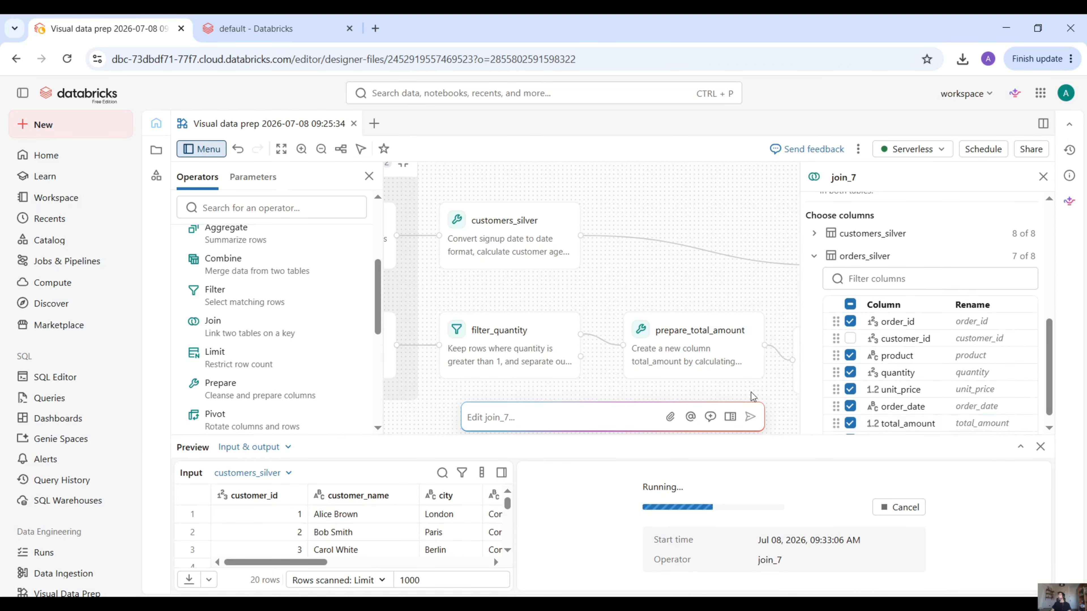
{"action": "left_click_drag", "start_coordinate": [739, 286], "coordinate": [520, 256]}
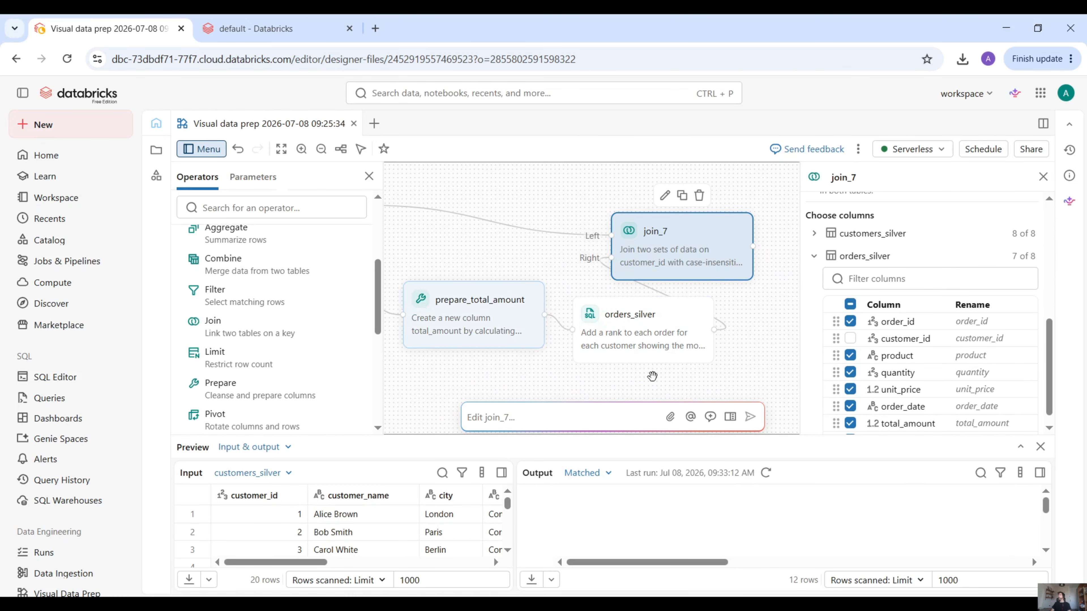
{"action": "left_click_drag", "start_coordinate": [722, 559], "coordinate": [1023, 562]}
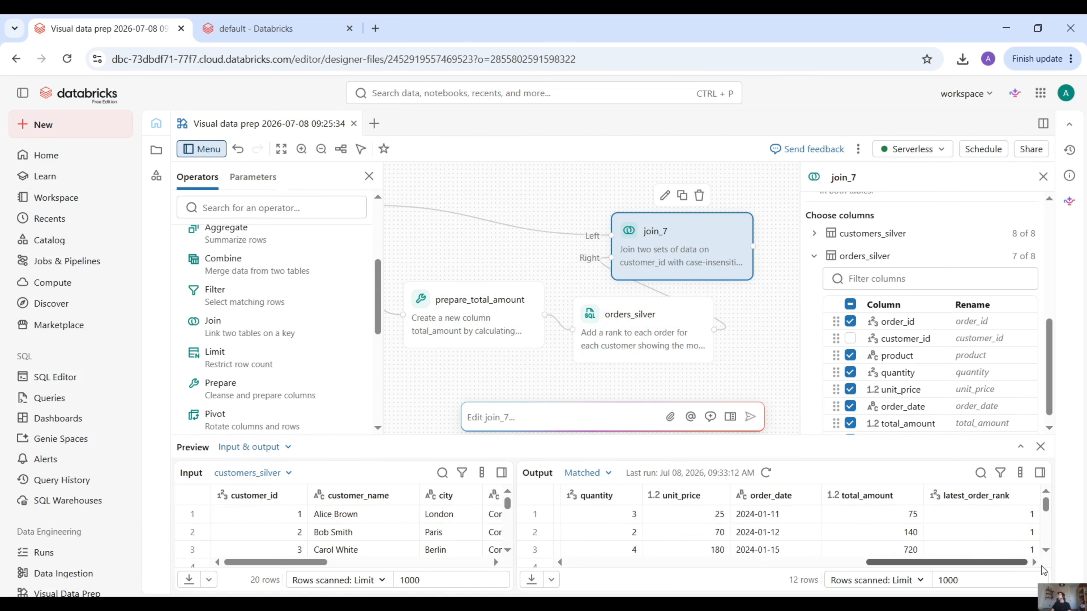
- Automatically arrange the operators on the workflow canvas
{"action": "left_click", "coordinate": [518, 193]}
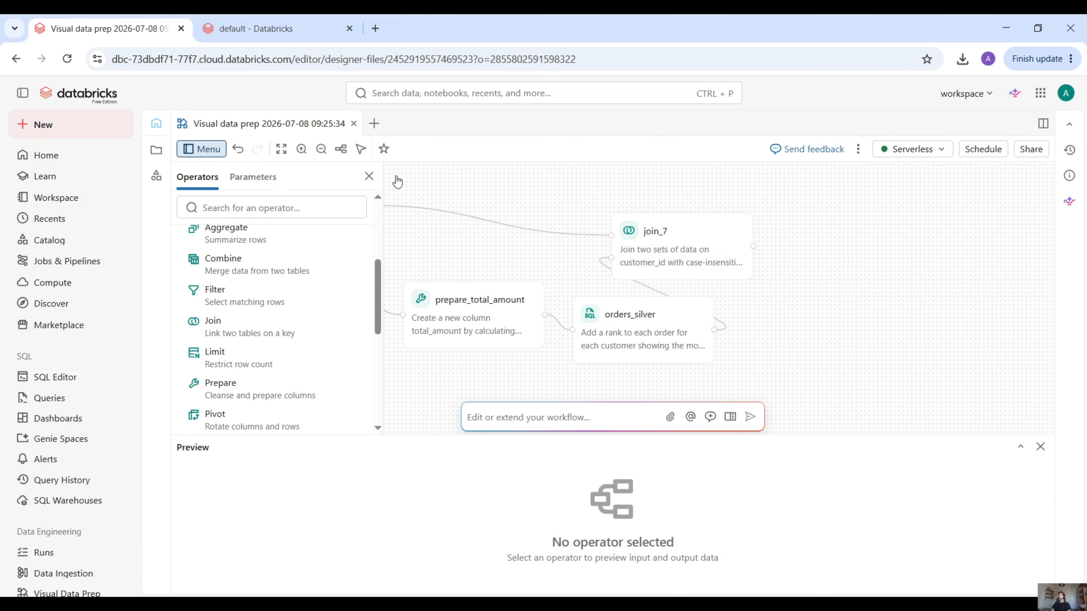
{"action": "left_click", "coordinate": [340, 149]}
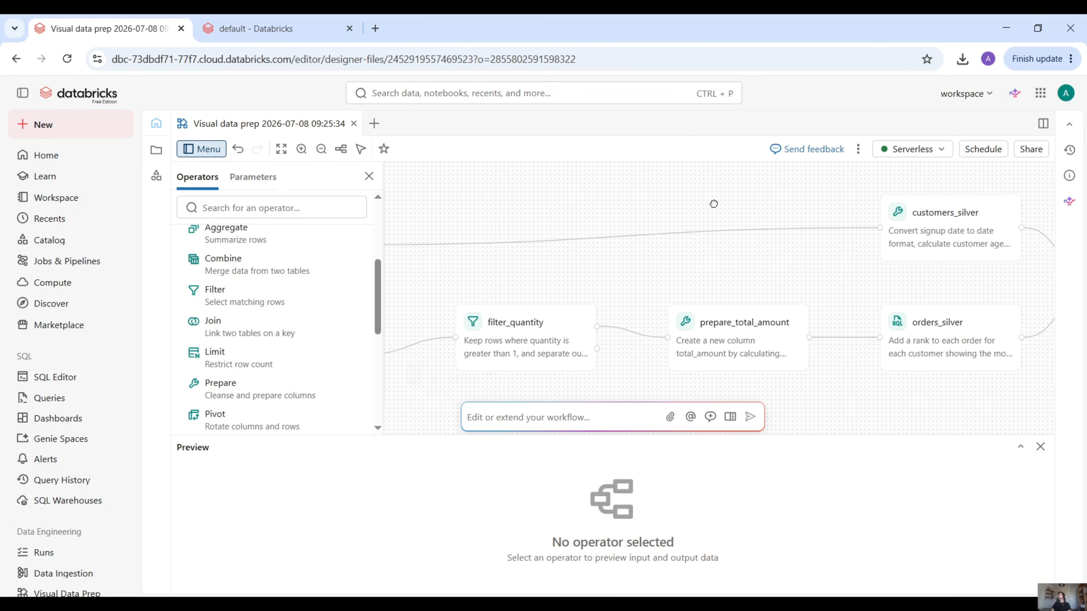
{"action": "left_click_drag", "start_coordinate": [713, 204], "coordinate": [453, 209]}
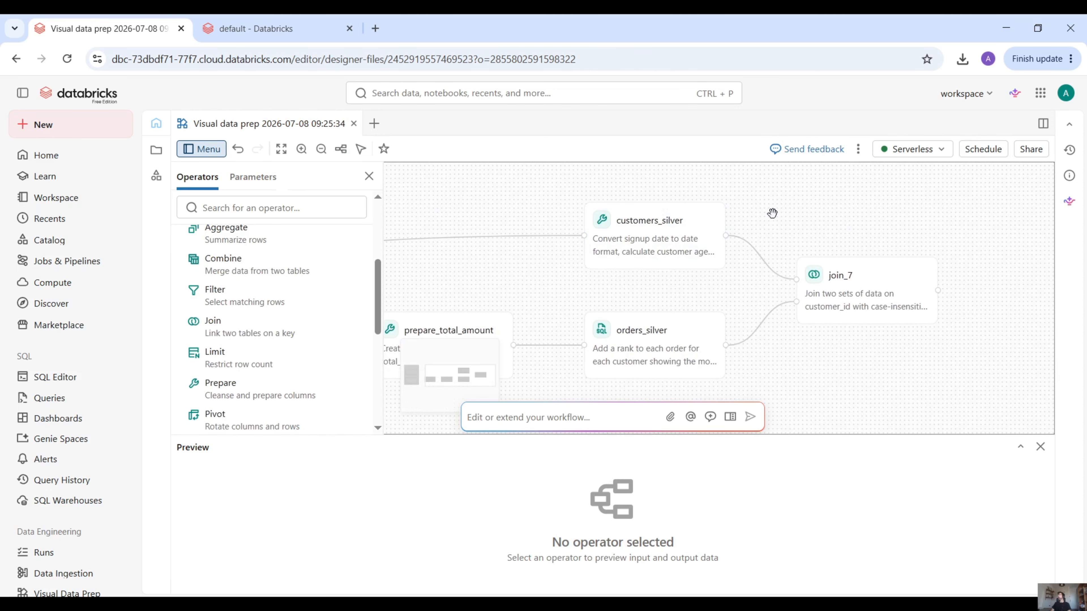
{"action": "left_click_drag", "start_coordinate": [931, 221], "coordinate": [645, 199]}
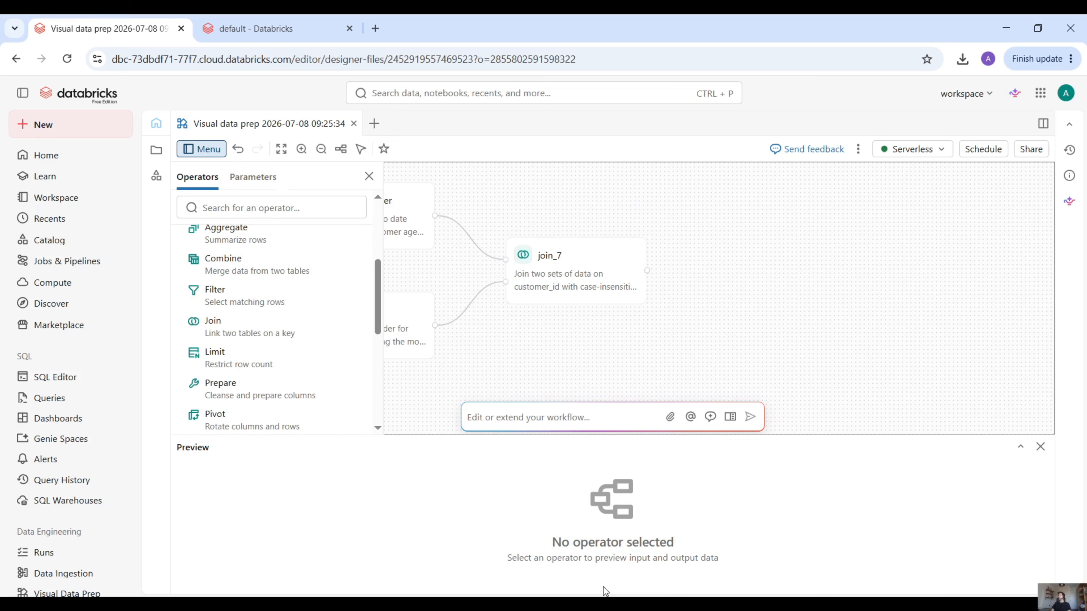
- Ask the assistant to extend join_7 with an aggregation of sum(total_amount) grouped by product, segment and city
{"action": "scroll", "coordinate": [282, 390], "scroll_direction": "up", "scroll_amount": 2}
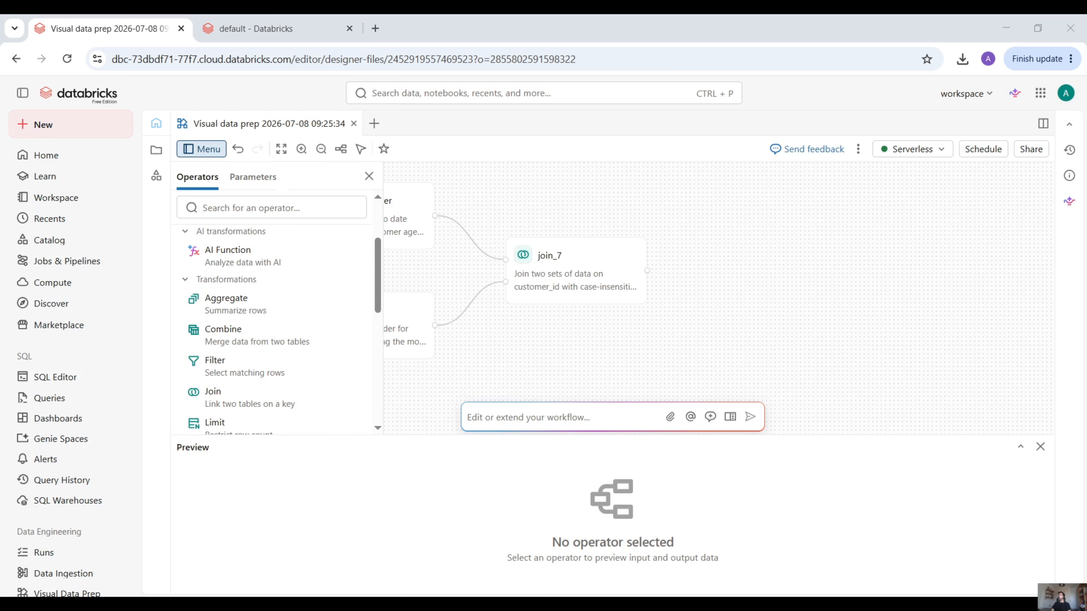
{"action": "left_click", "coordinate": [576, 271]}
{"action": "left_click", "coordinate": [556, 416]}
{"action": "type", "text": "Aggragate sum(total_amount) group by product,segment and city"}
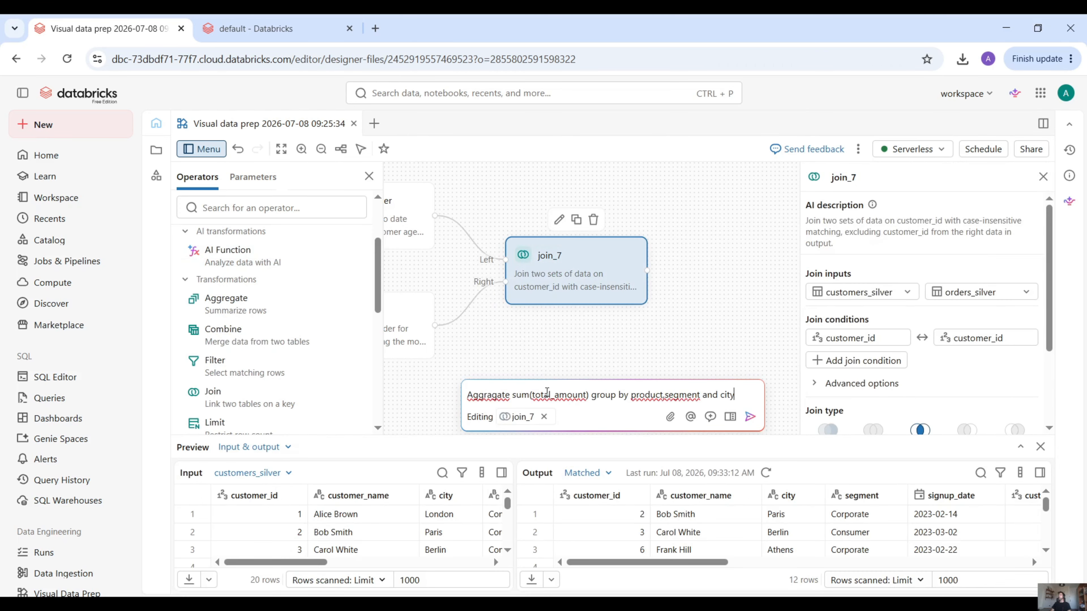
{"action": "left_click", "coordinate": [752, 419]}
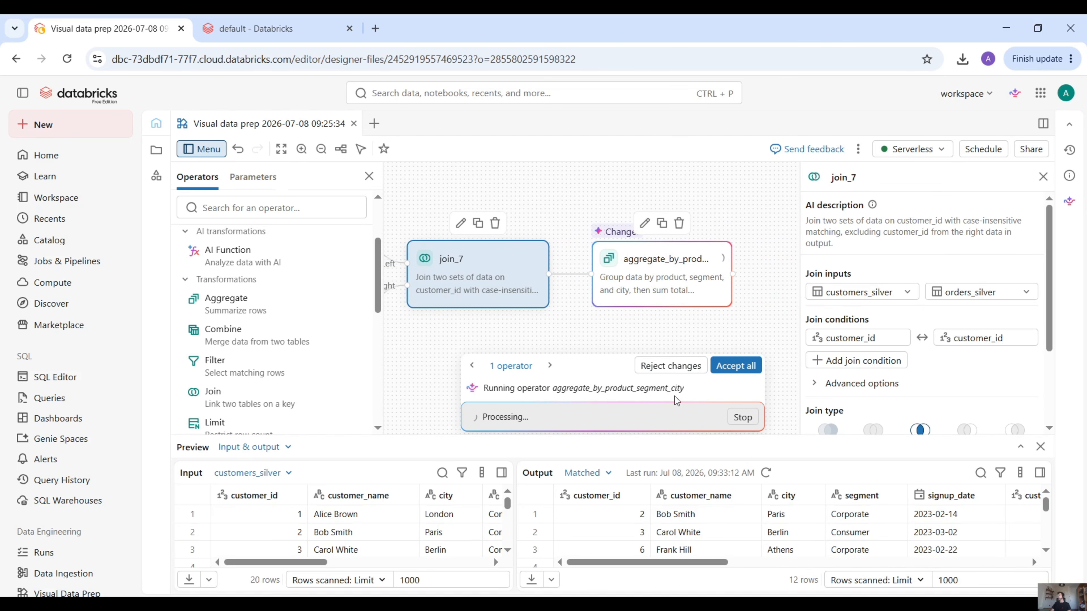
- Review the generated operator's total_amount_sum aggregation and its group-by columns, and accept all changes
{"action": "left_click", "coordinate": [662, 257]}
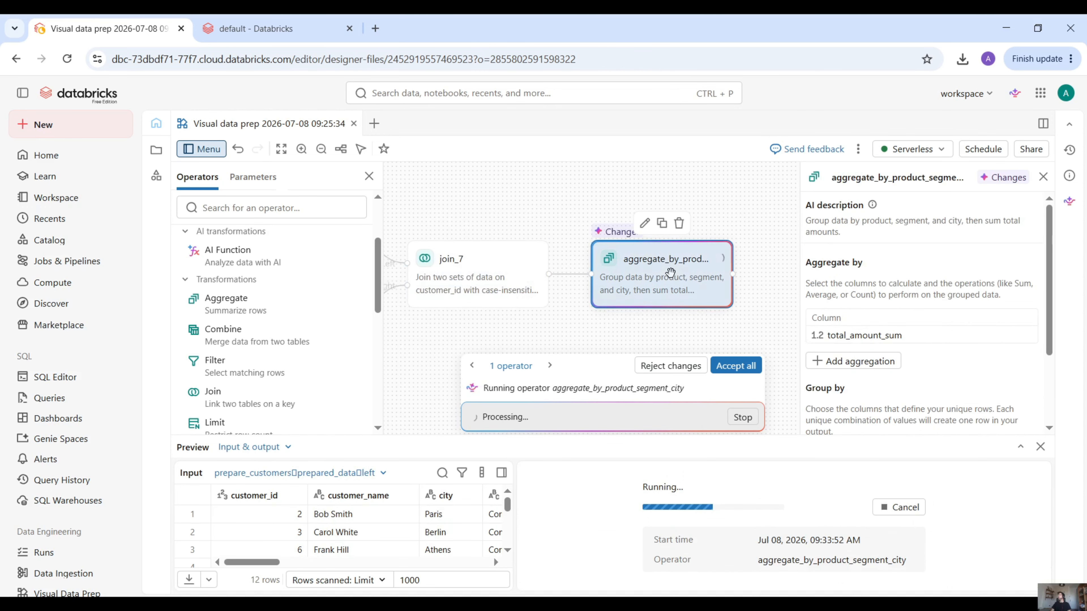
{"action": "left_click", "coordinate": [906, 337]}
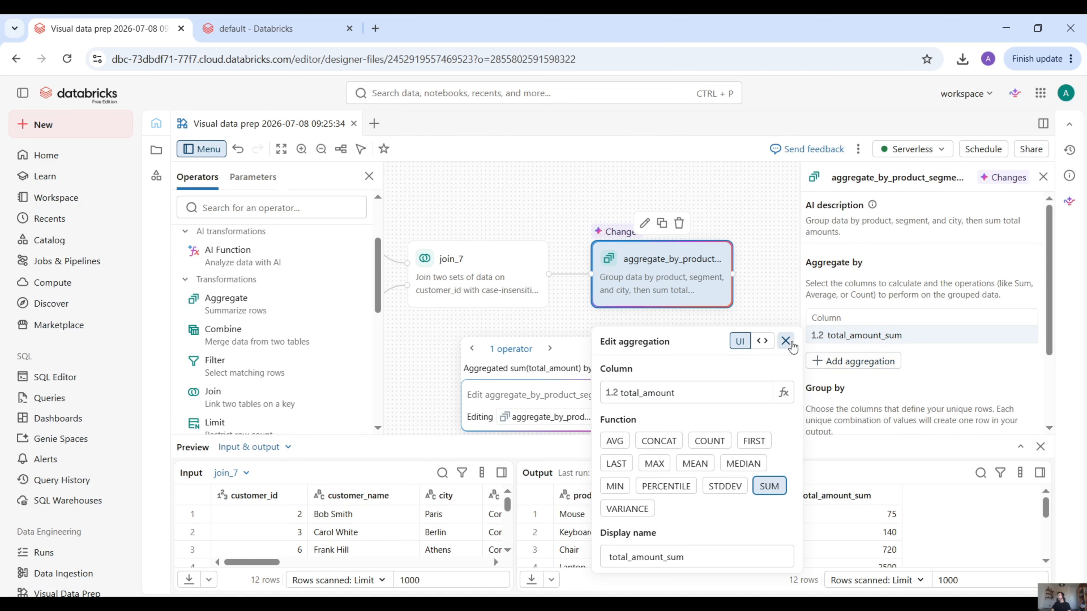
{"action": "left_click", "coordinate": [907, 365]}
{"action": "scroll", "coordinate": [908, 364], "scroll_direction": "down", "scroll_amount": 3}
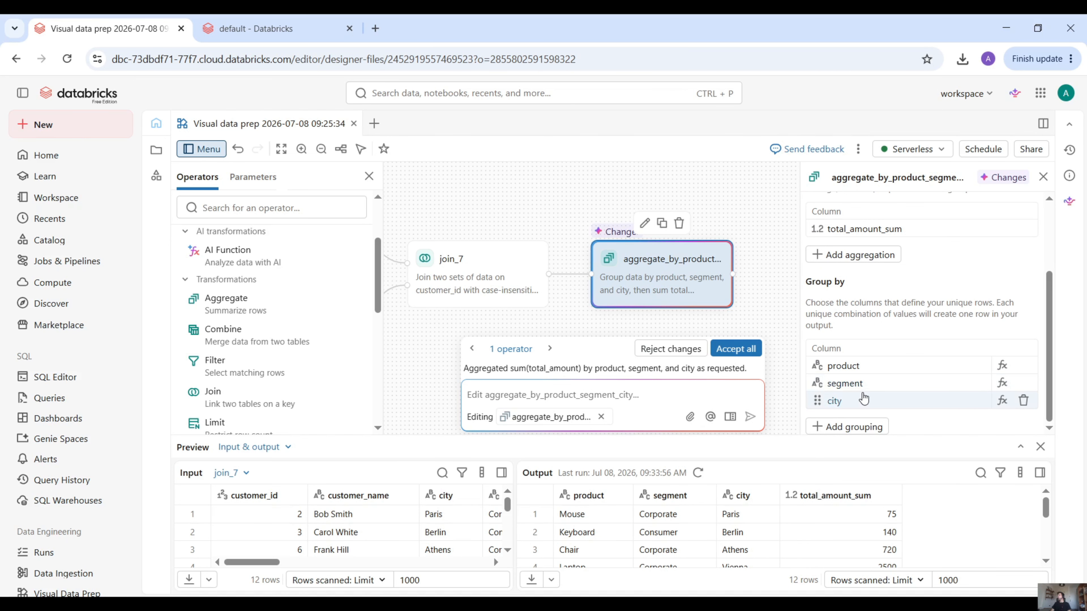
{"action": "left_click", "coordinate": [735, 350]}
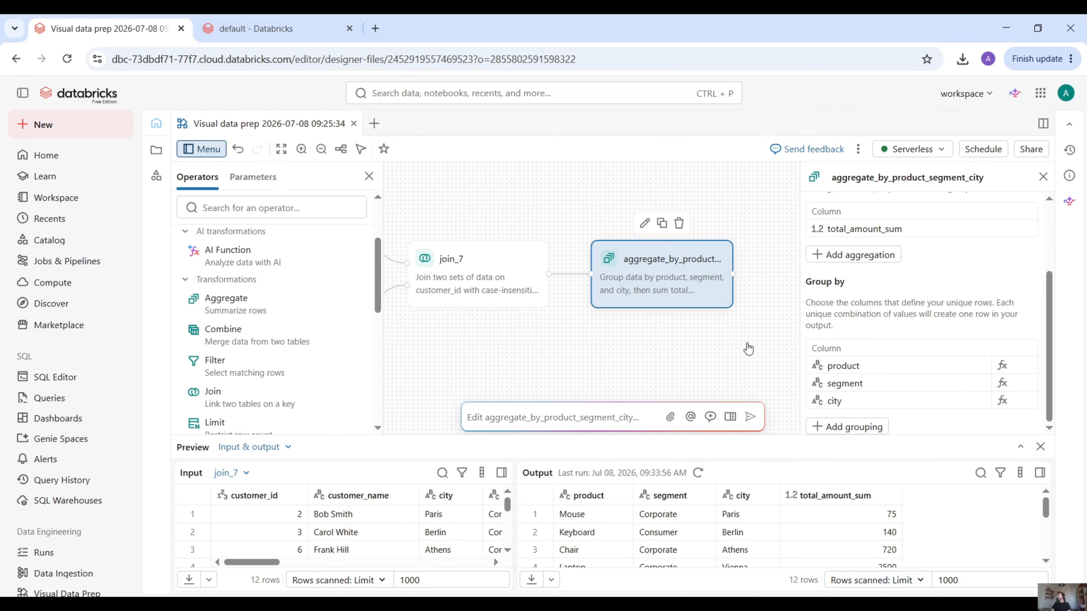
- Add an Output operator after the aggregate operator and rename it as gold_table
{"action": "left_click", "coordinate": [624, 354]}
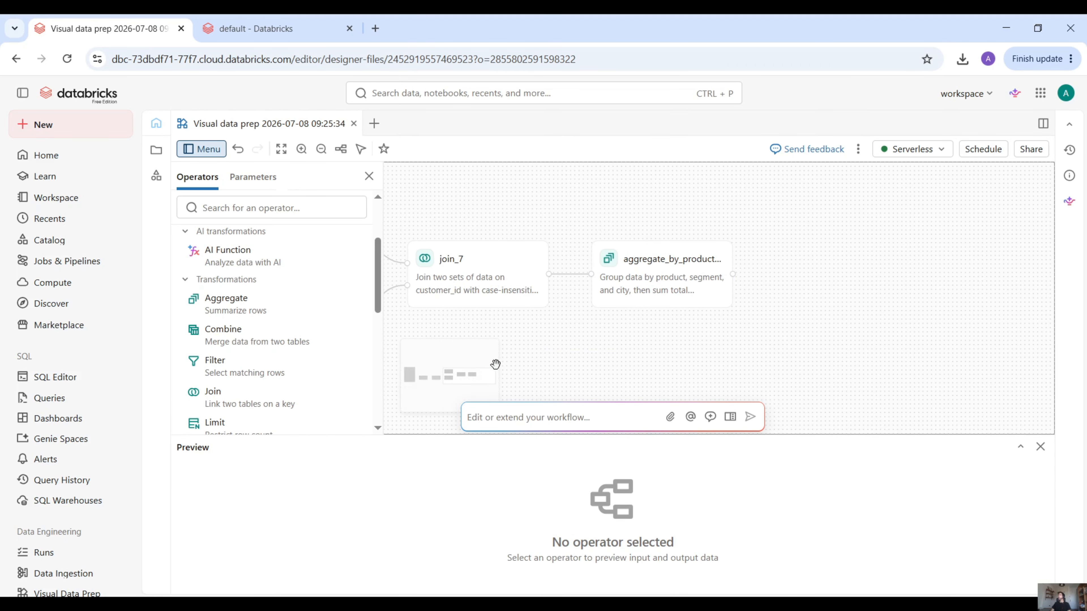
{"action": "left_click_drag", "start_coordinate": [605, 352], "coordinate": [553, 359]}
{"action": "left_click", "coordinate": [252, 257]}
{"action": "scroll", "coordinate": [239, 265], "scroll_direction": "up", "scroll_amount": 3}
{"action": "left_click_drag", "start_coordinate": [219, 317], "coordinate": [718, 277]}
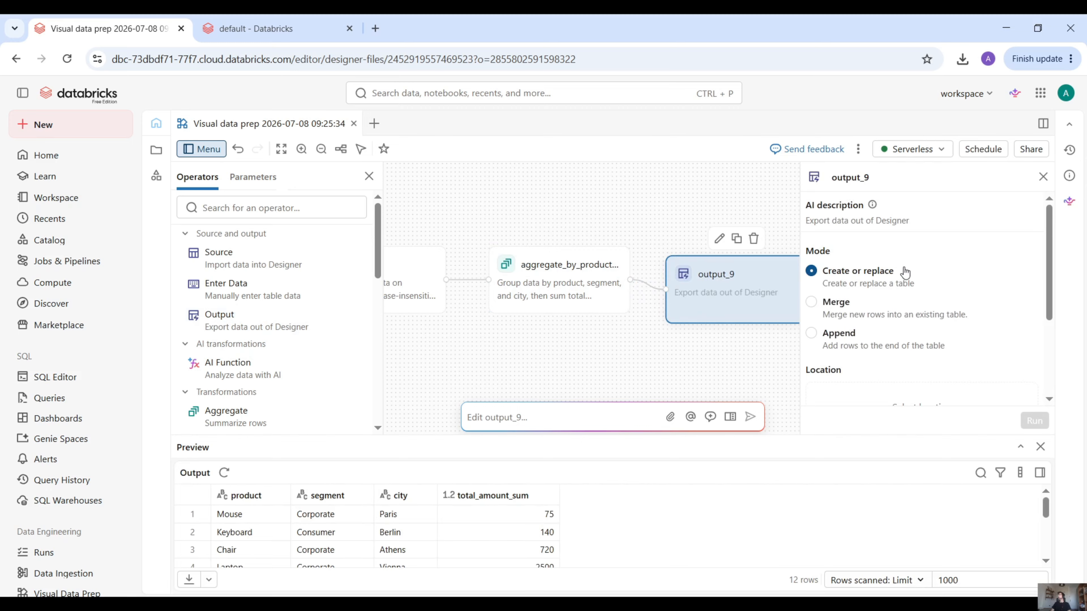
{"action": "left_click", "coordinate": [866, 178]}
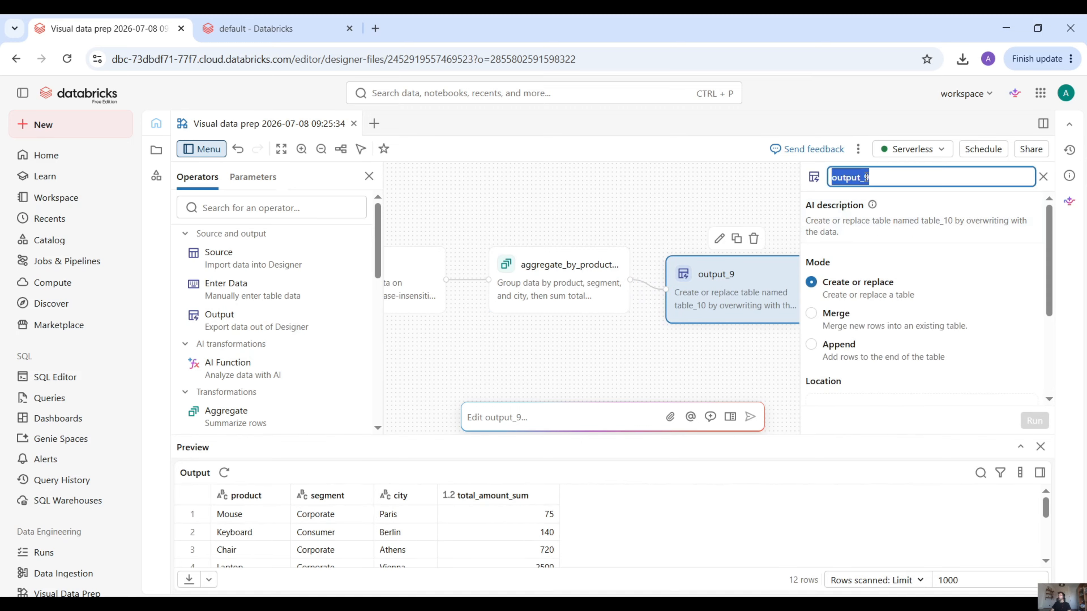
{"action": "type", "text": "gold_table"}
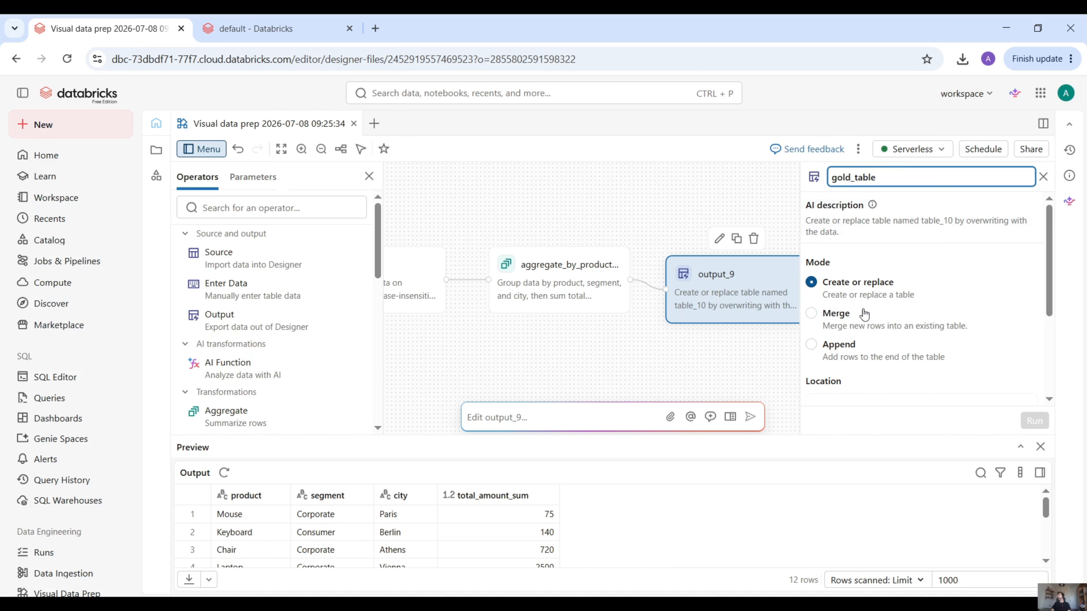
- Set the output's destination table name to gold_table_demo
{"action": "scroll", "coordinate": [838, 319], "scroll_direction": "down", "scroll_amount": 3}
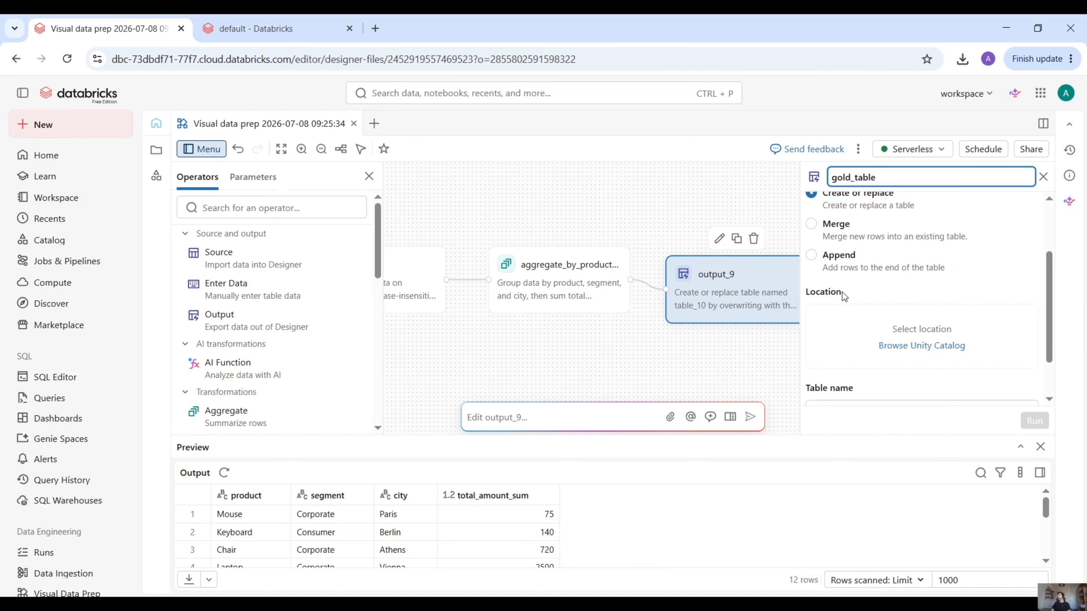
{"action": "left_click", "coordinate": [879, 357]}
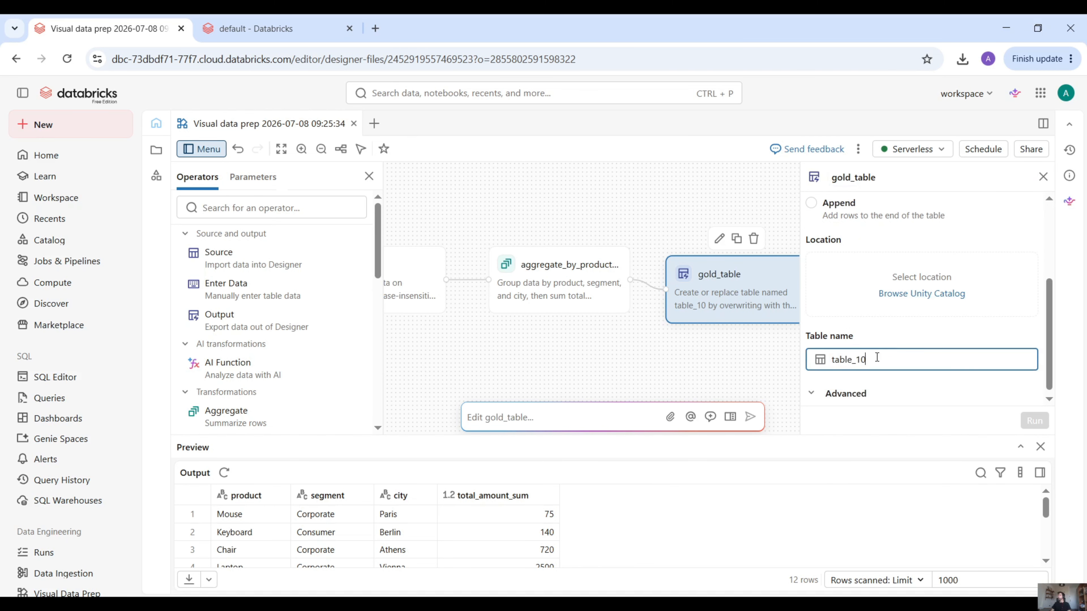
{"action": "left_click_drag", "start_coordinate": [876, 357], "coordinate": [830, 359]}
{"action": "type", "text": "gol"}
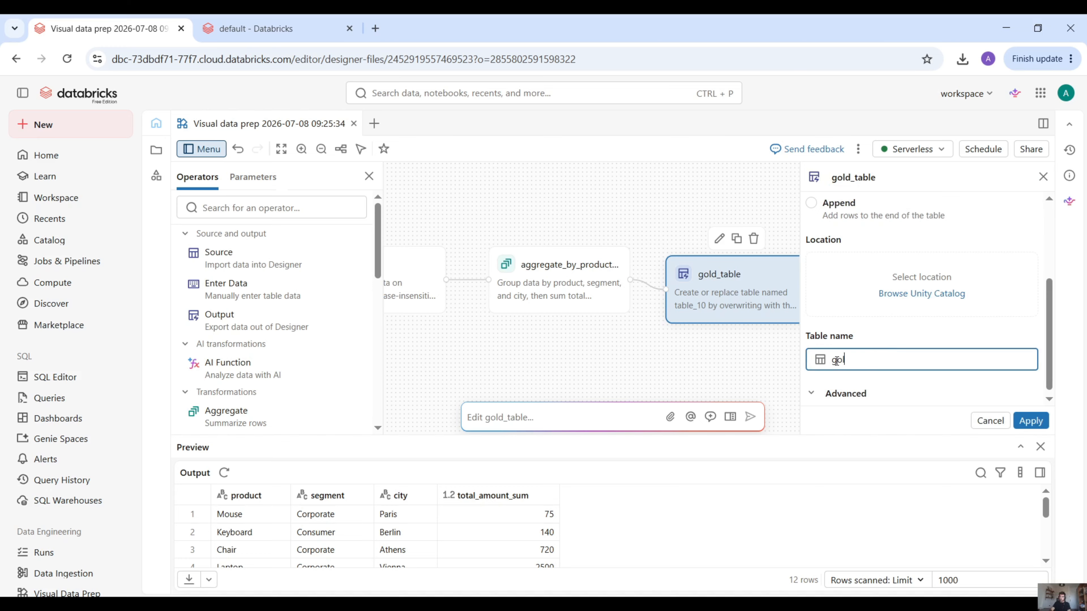
{"action": "type", "text": "d_table_demo"}
- Set the output location to the default schema of the main catalog, apply the settings and run the output
{"action": "left_click", "coordinate": [913, 294]}
{"action": "left_click", "coordinate": [856, 339]}
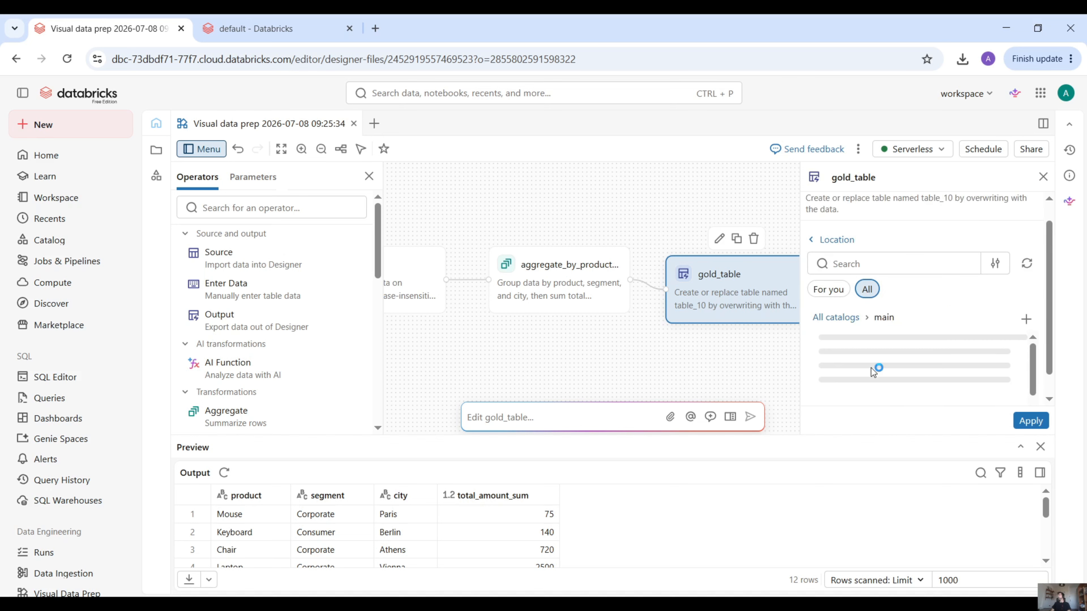
{"action": "scroll", "coordinate": [869, 378], "scroll_direction": "down", "scroll_amount": 2}
{"action": "left_click", "coordinate": [853, 381]}
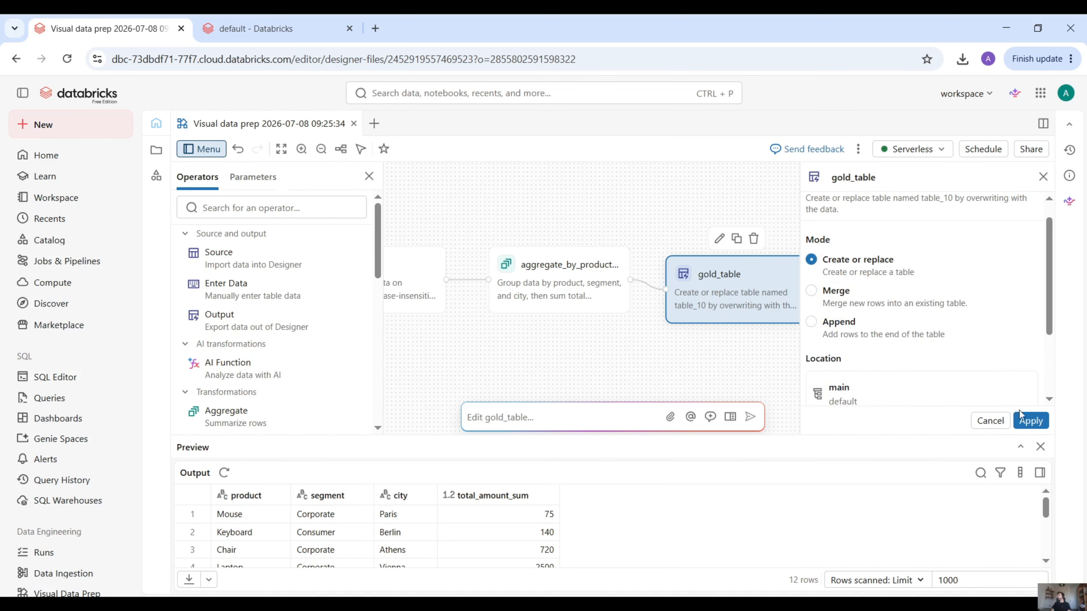
{"action": "left_click", "coordinate": [1032, 421]}
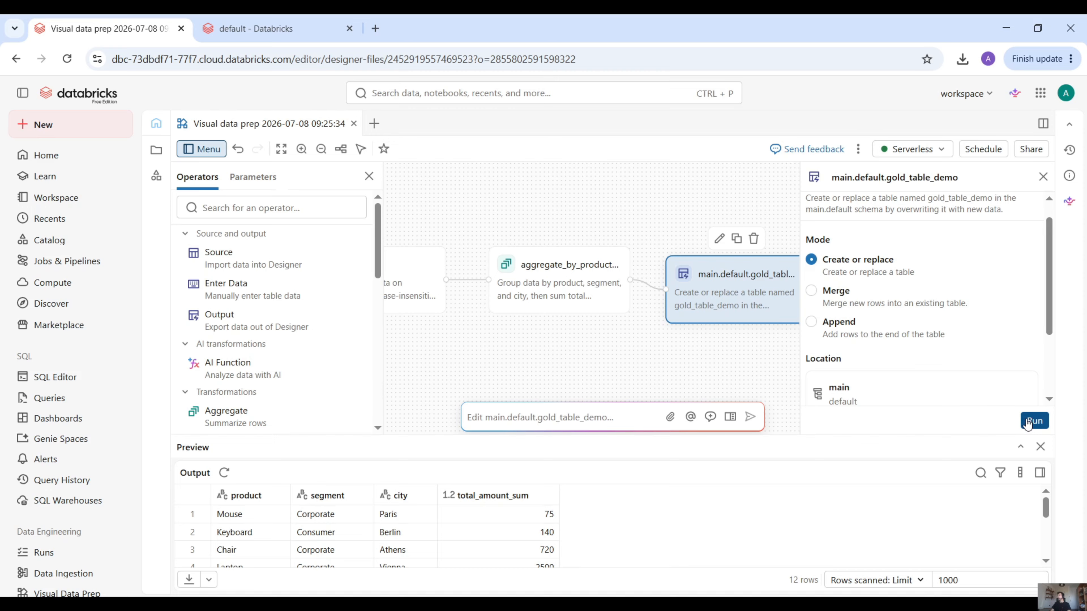
{"action": "left_click", "coordinate": [1027, 423]}
{"action": "double_click", "coordinate": [980, 421]}
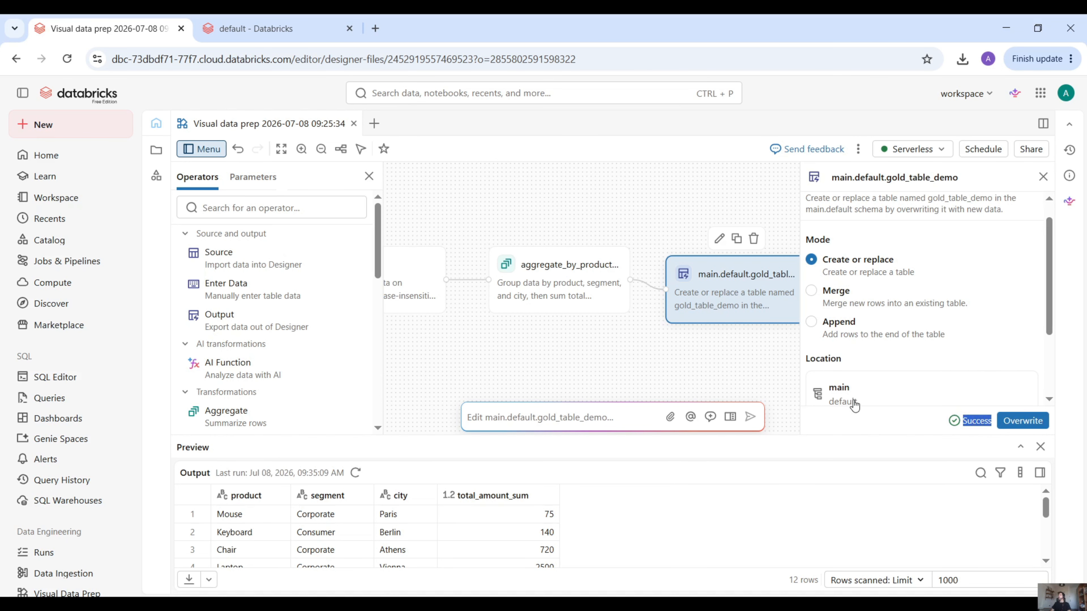
- Open gold_table_demo in Catalog Explorer to check its columns and sample data, and return to the visual data prep workflow
{"action": "left_click", "coordinate": [244, 27]}
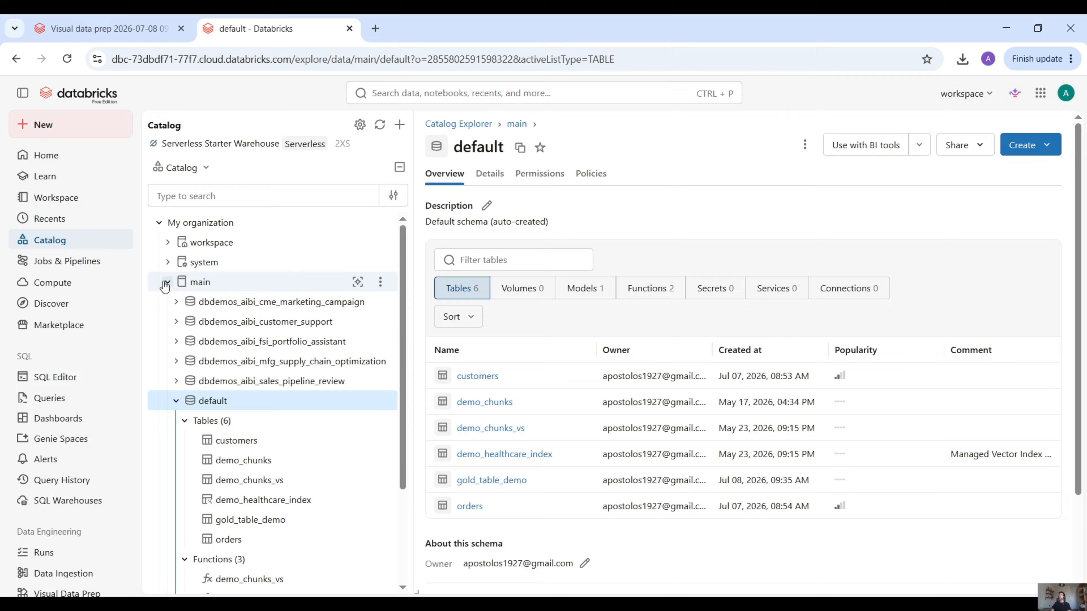
{"action": "left_click", "coordinate": [274, 519]}
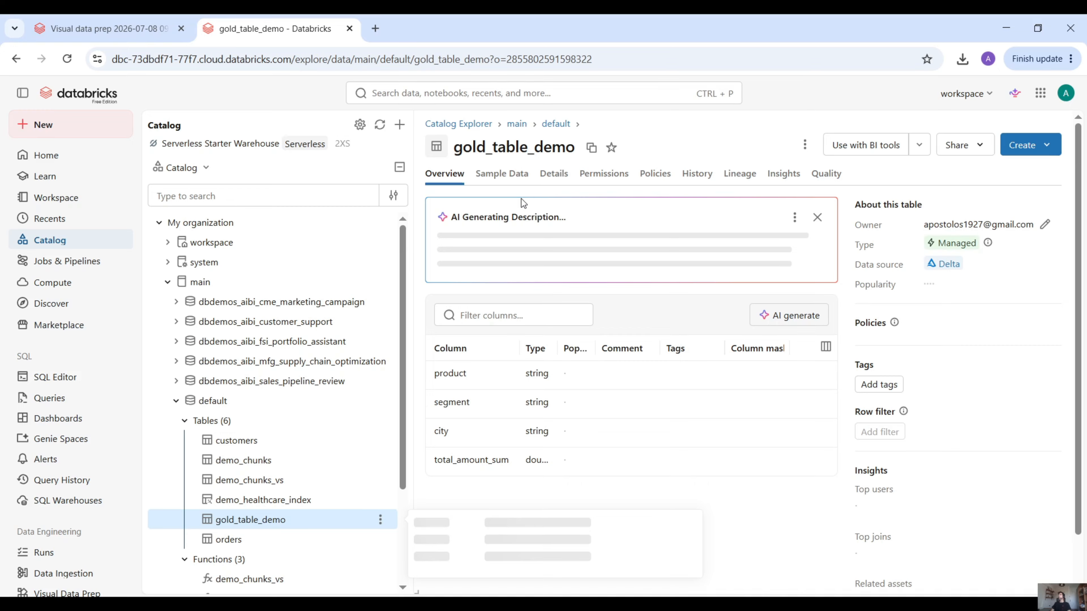
{"action": "left_click", "coordinate": [509, 178]}
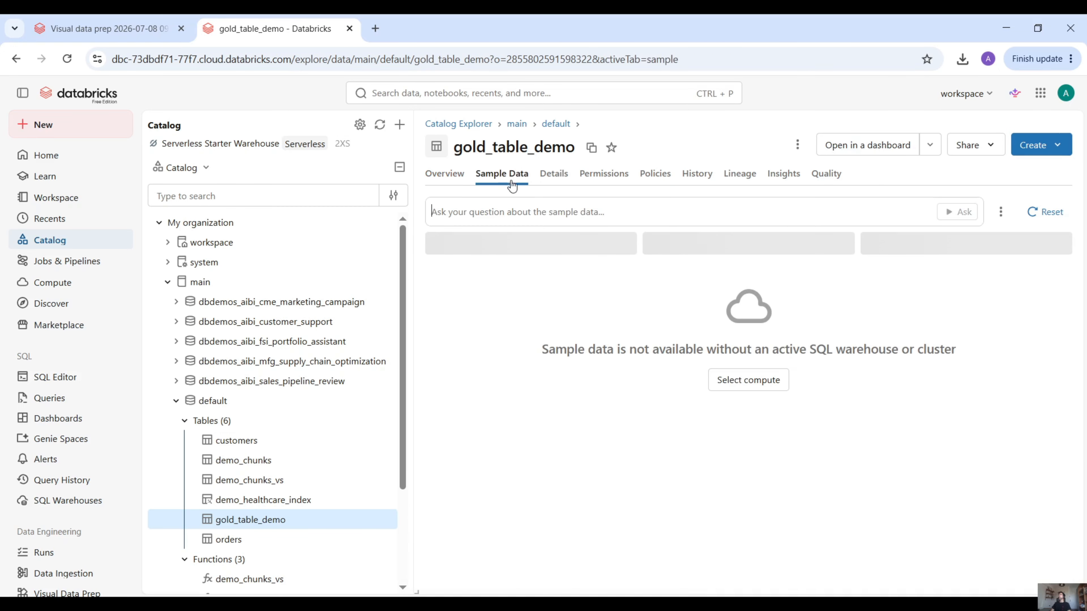
{"action": "left_click", "coordinate": [717, 378]}
{"action": "left_click", "coordinate": [711, 373]}
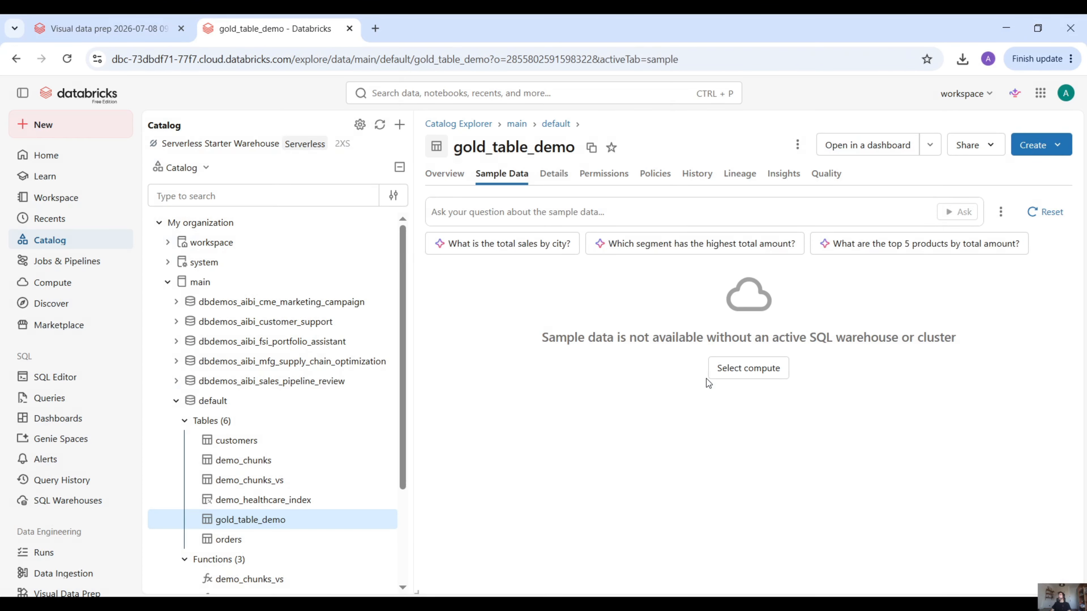
{"action": "left_click", "coordinate": [135, 37]}
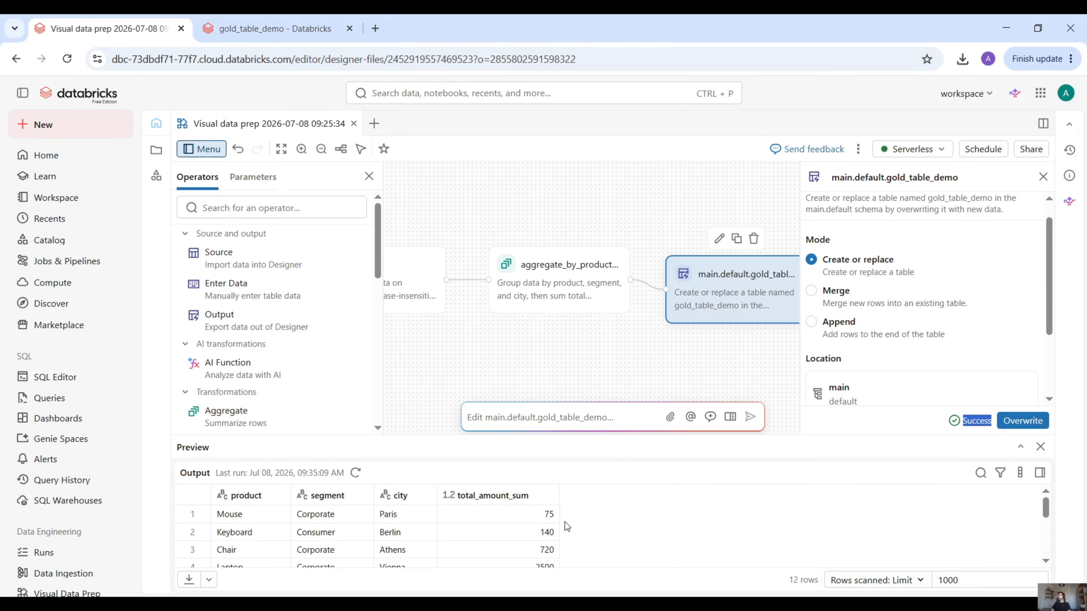
{"action": "left_click", "coordinate": [702, 604]}
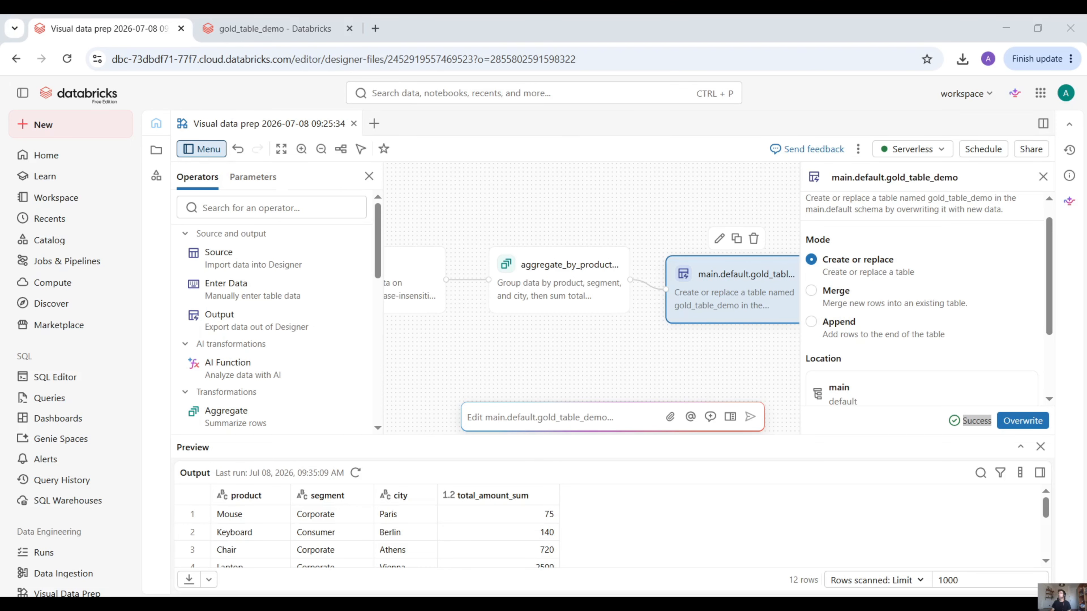
- Review the workflow's new schedule options for job name, interval and compute, and close them without creating a schedule
{"action": "left_click", "coordinate": [713, 202]}
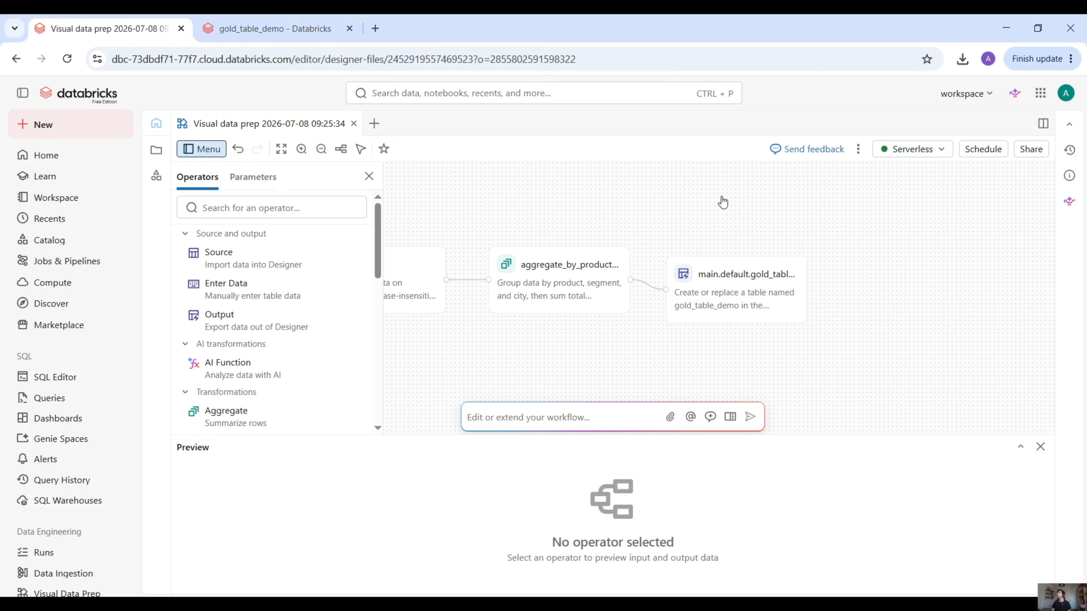
{"action": "left_click", "coordinate": [983, 149]}
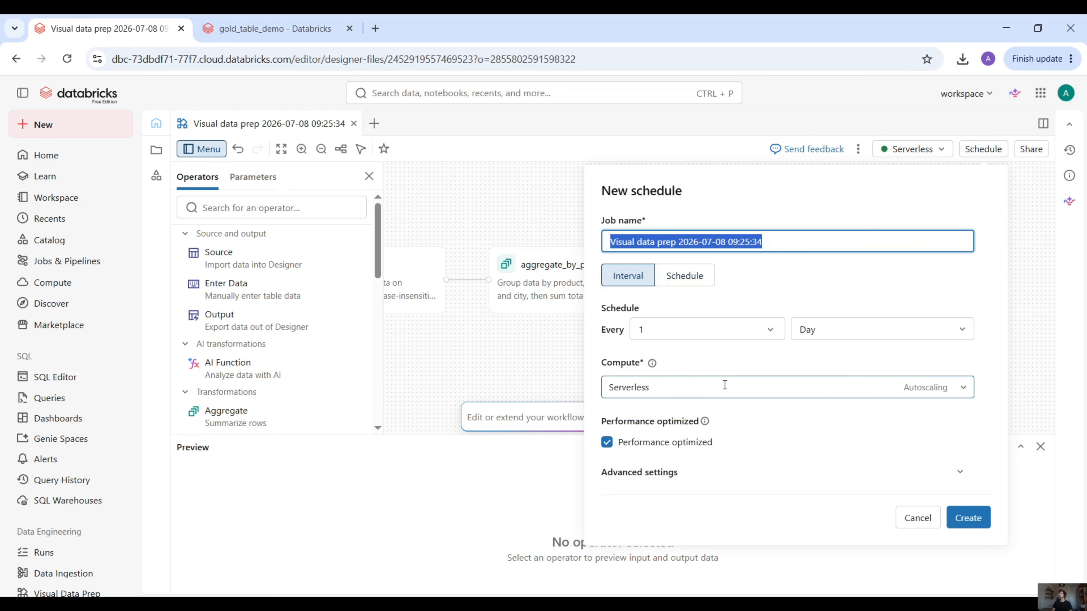
{"action": "key", "text": "Escape"}
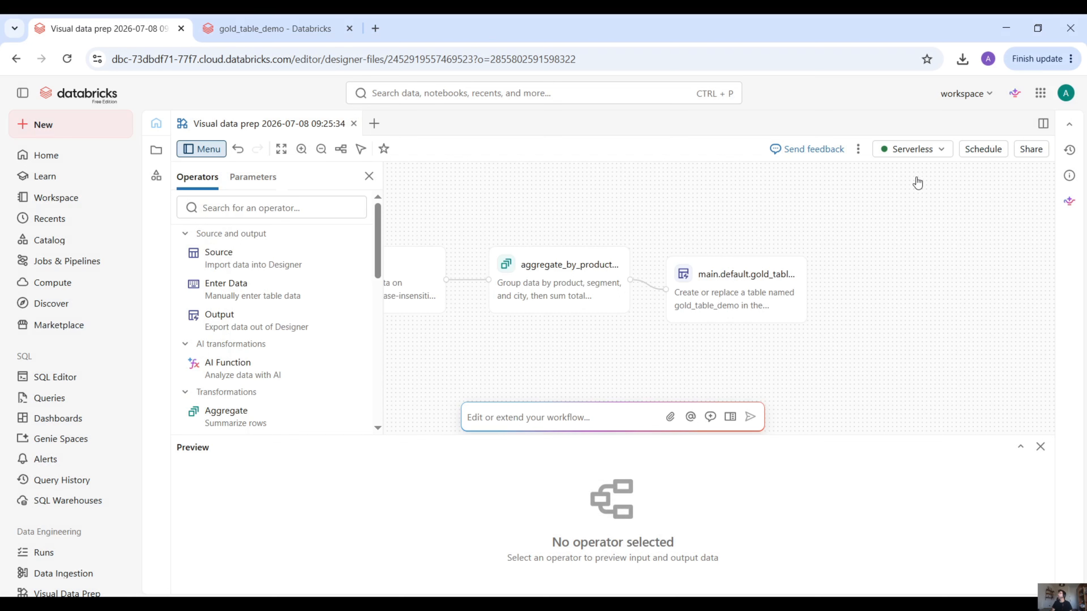
- Export the visual data prep workflow as a file
{"action": "left_click", "coordinate": [860, 150]}
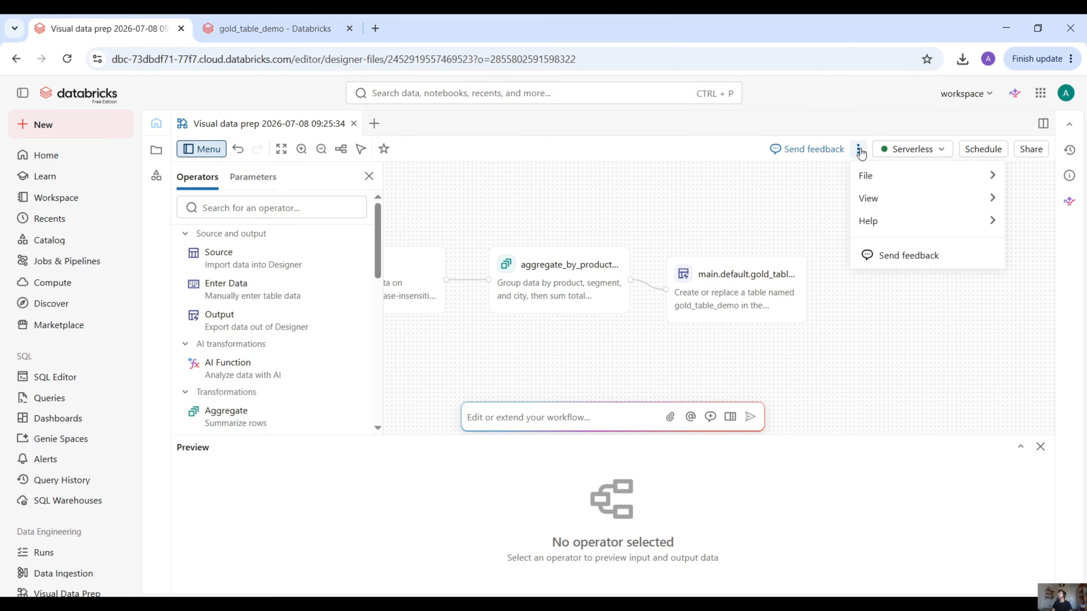
{"action": "mouse_move", "coordinate": [877, 177]}
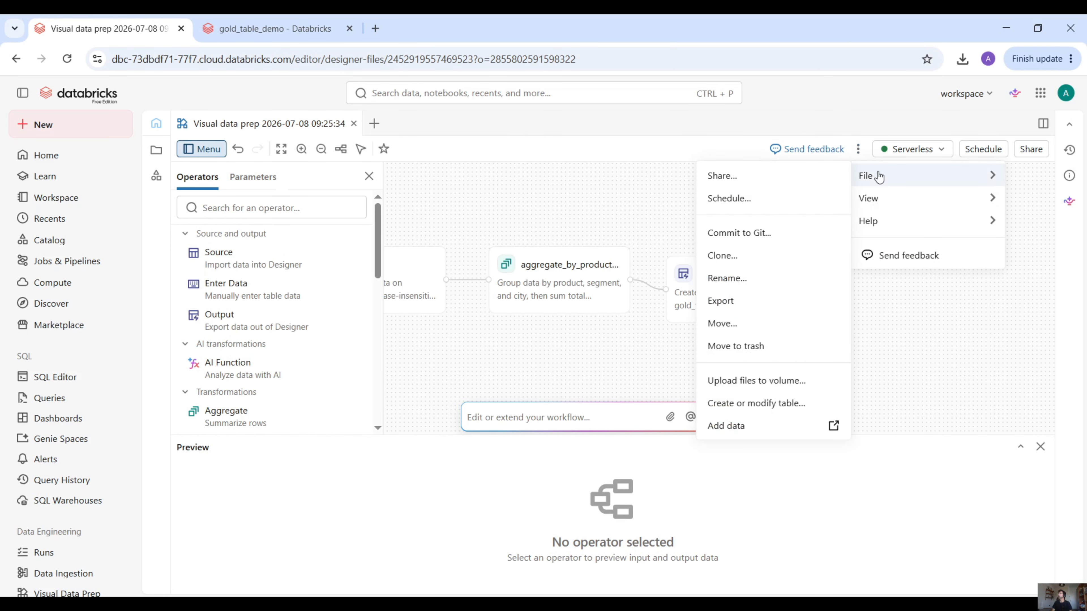
{"action": "left_click", "coordinate": [769, 301]}
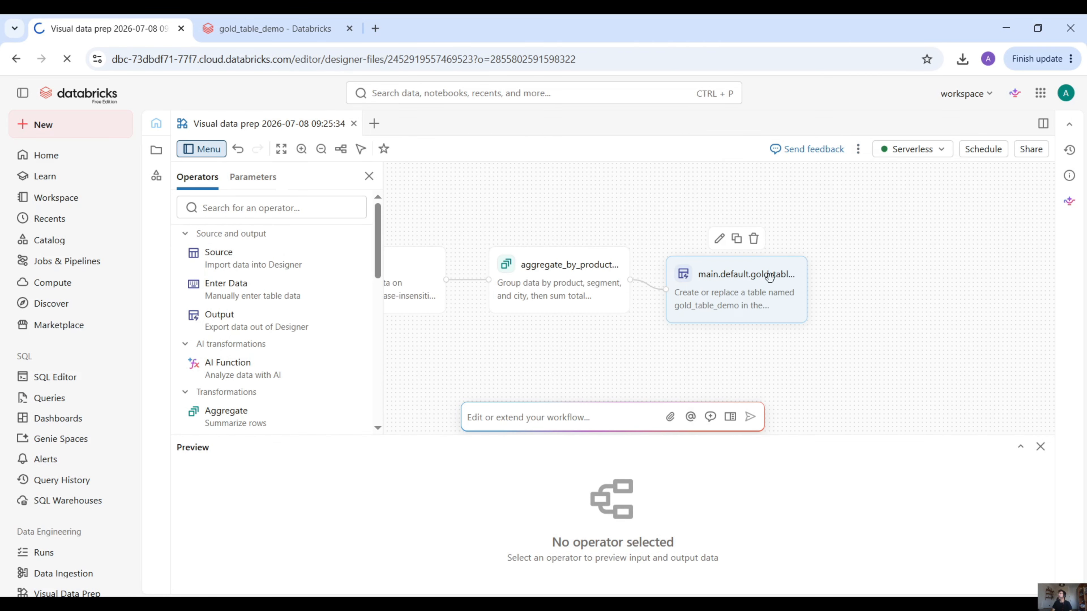